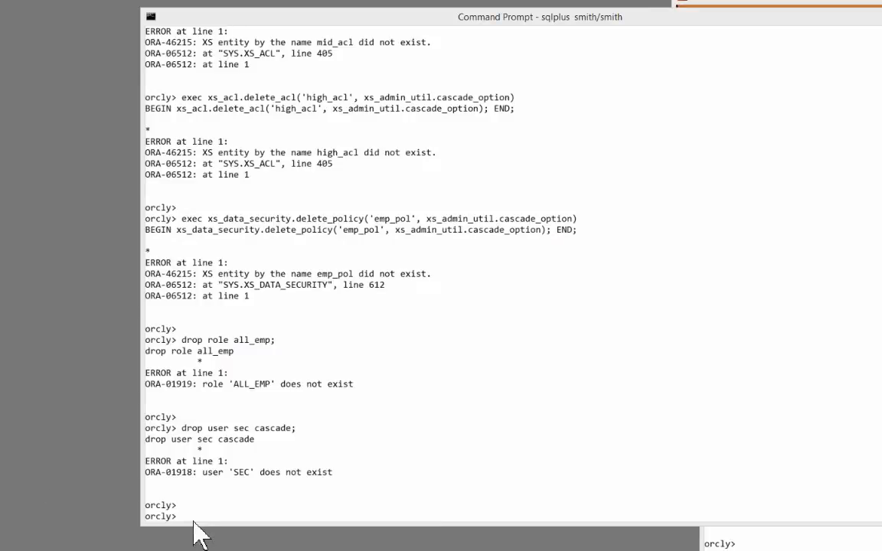
# Step: Grant dba and xs_session_admin to the new user sec, then connect as sec
pyautogui.click(252, 449)
pyautogui.rightClick(504, 353)
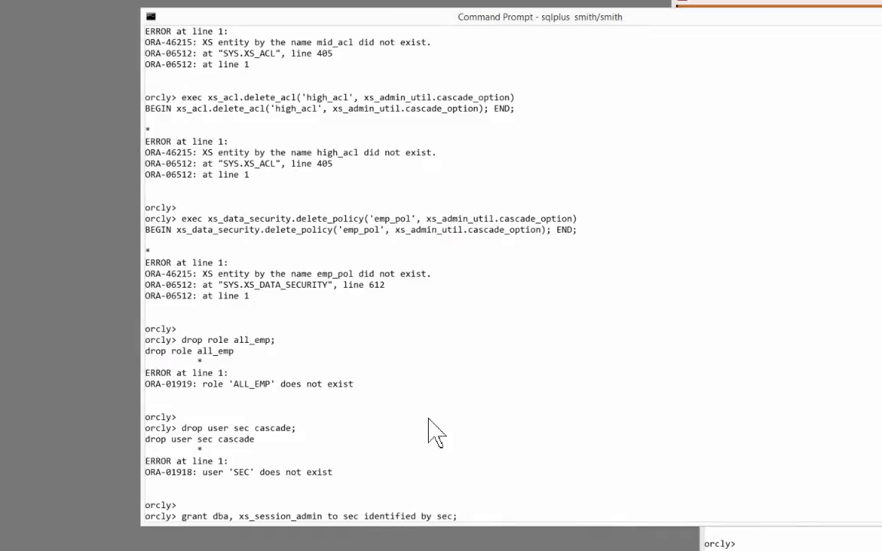
pyautogui.click(216, 517)
pyautogui.moveTo(241, 518); pyautogui.dragTo(315, 517)
pyautogui.click(336, 494)
pyautogui.press('Escape')
pyautogui.press('Return')
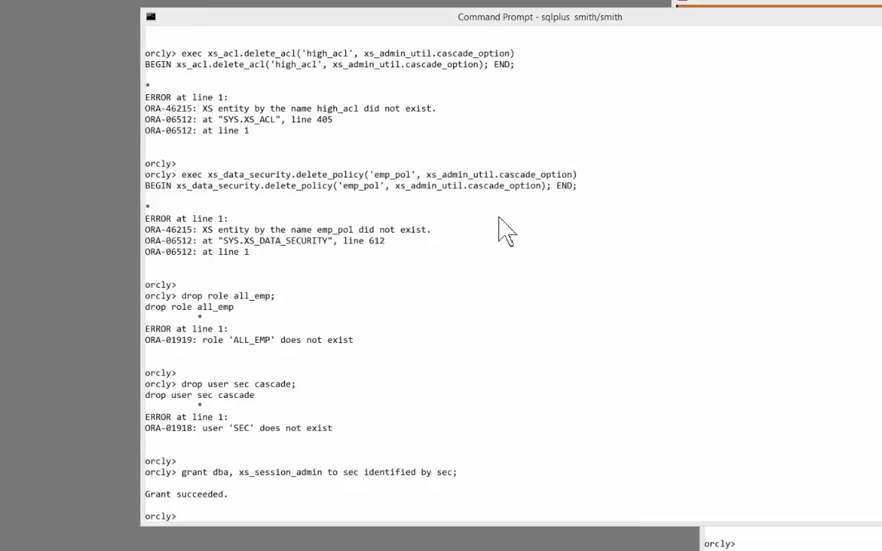
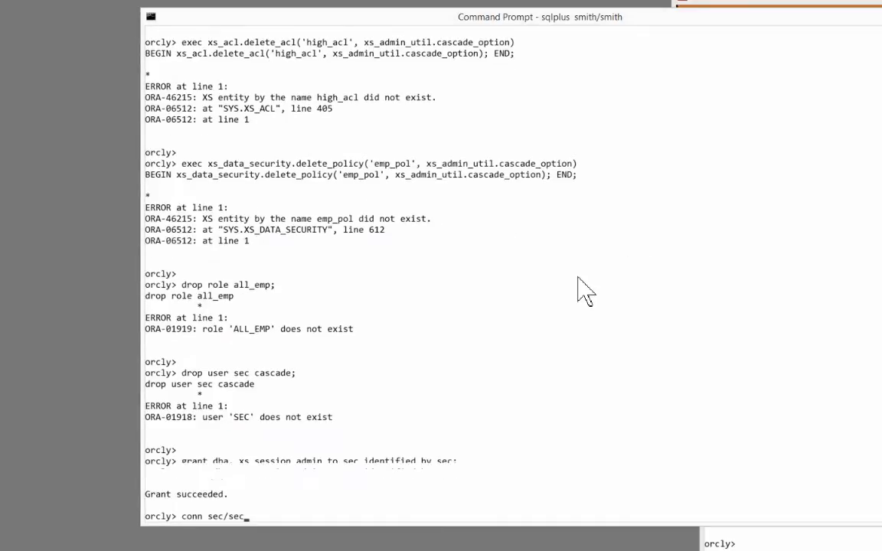
pyautogui.press('Return')
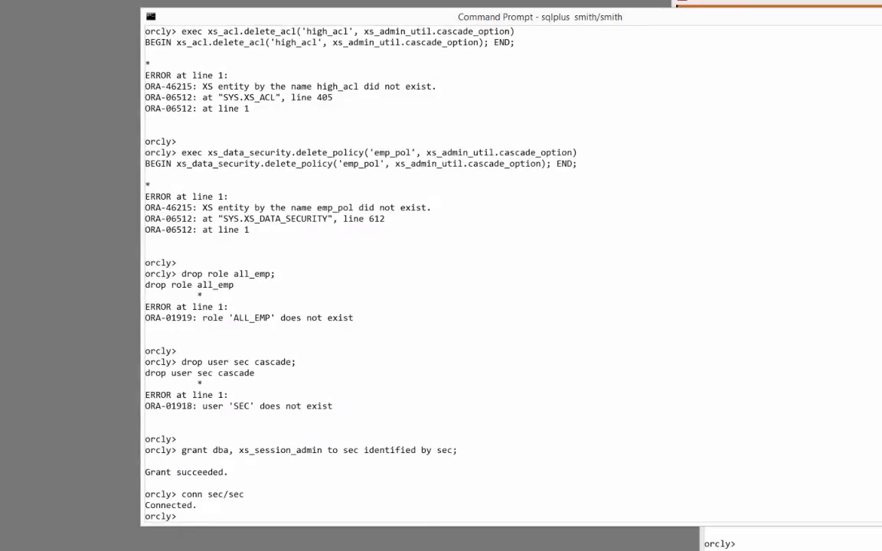
# Step: Create role all_emp and grant it all privileges on scott.emp
pyautogui.rightClick(390, 280)
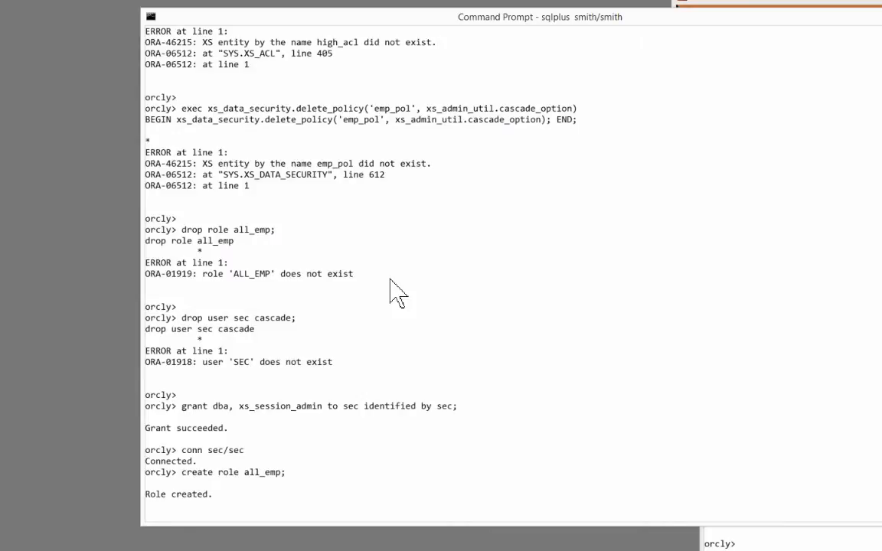
pyautogui.rightClick(297, 461)
pyautogui.moveTo(244, 472); pyautogui.dragTo(296, 473)
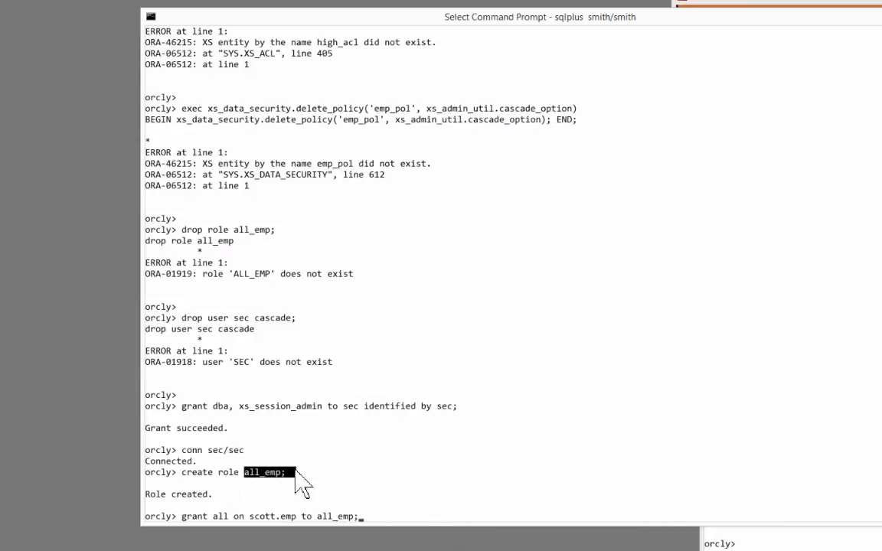
pyautogui.moveTo(182, 472); pyautogui.dragTo(296, 473)
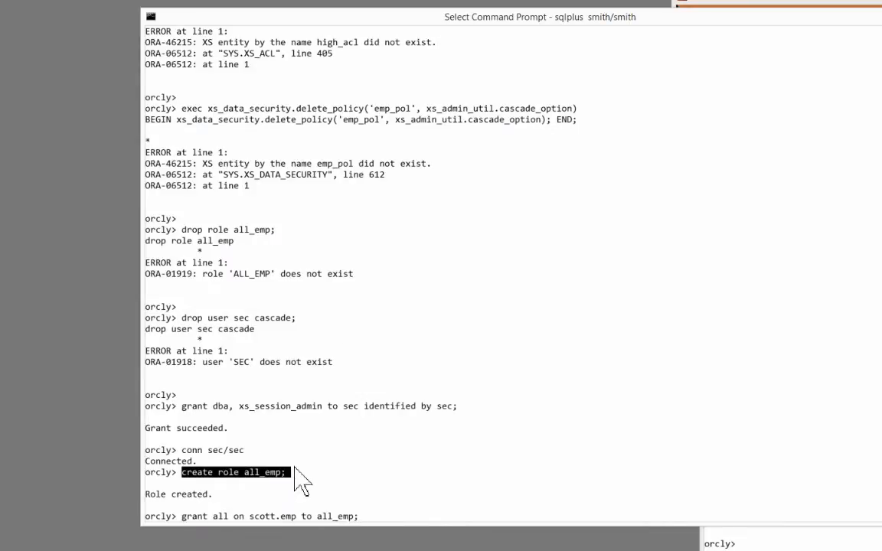
pyautogui.rightClick(301, 479)
pyautogui.press('Return')
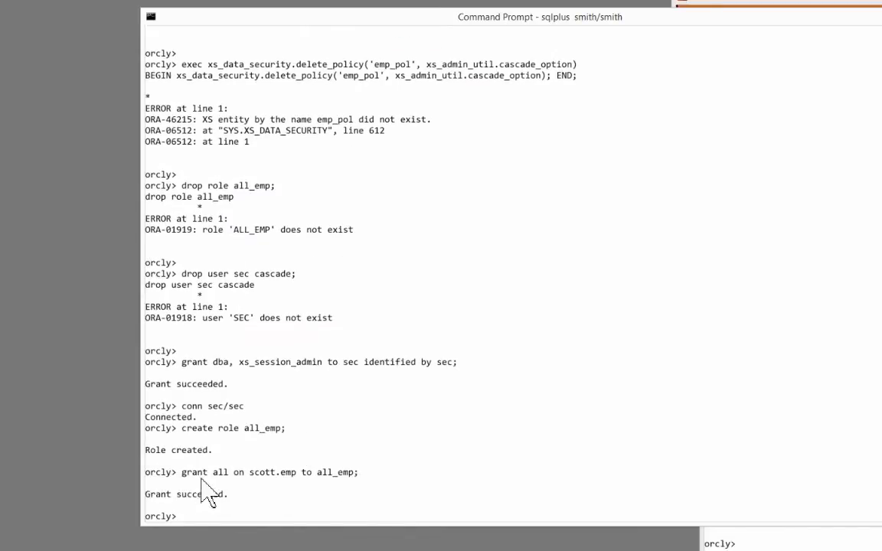
pyautogui.moveTo(199, 473); pyautogui.dragTo(360, 477)
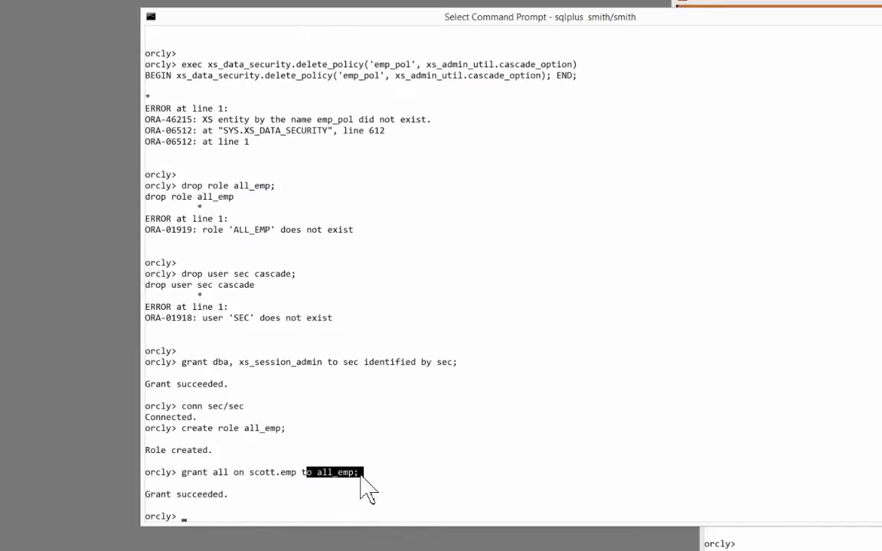
pyautogui.click(385, 461)
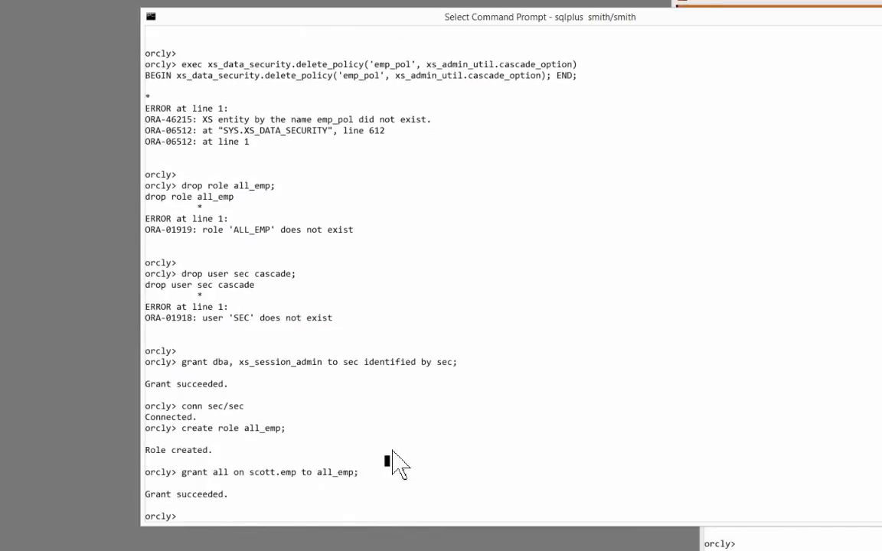
pyautogui.rightClick(394, 452)
pyautogui.press('Return')
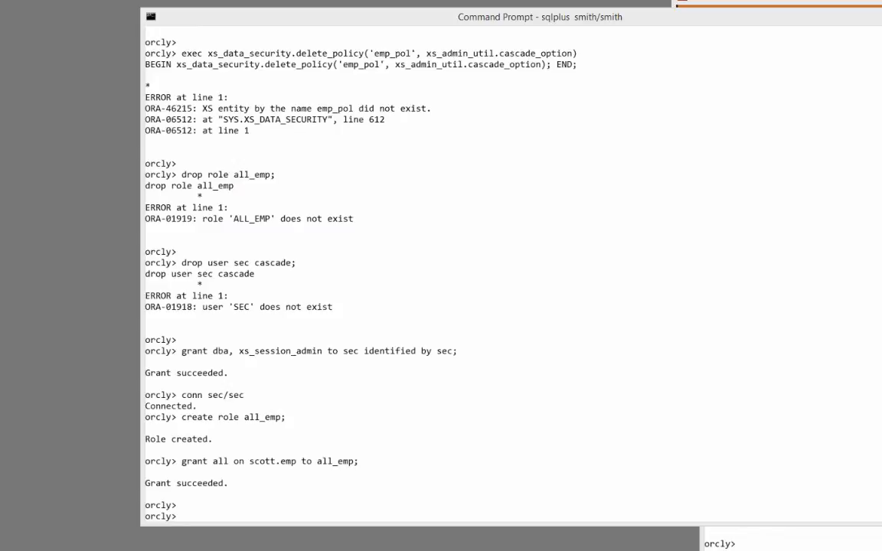
pyautogui.rightClick(276, 268)
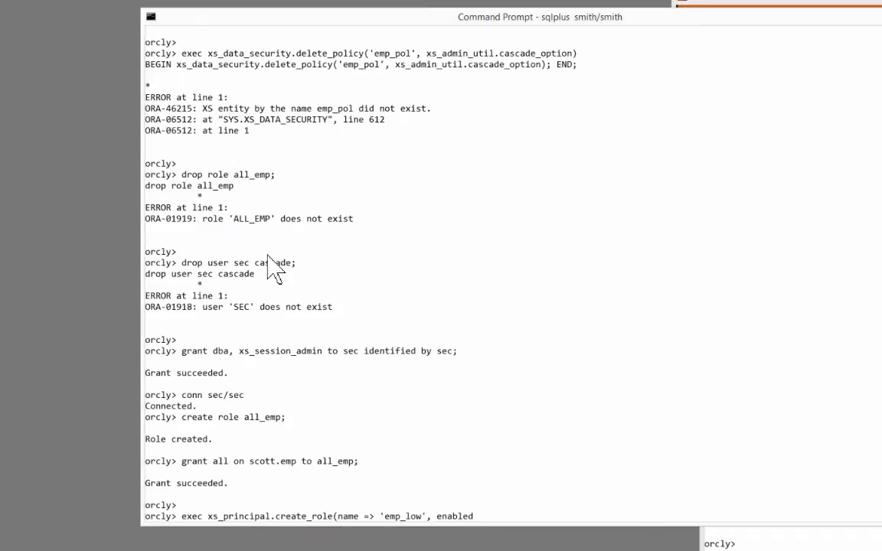
# Step: Create enabled application roles emp_low, emp_mid and emp_high with xs_principal.create_role
pyautogui.moveTo(204, 383); pyautogui.dragTo(220, 388)
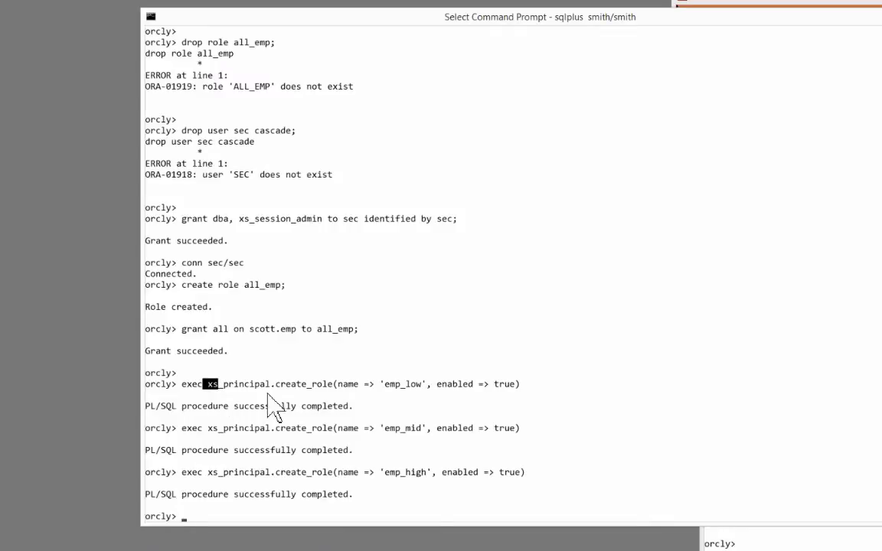
pyautogui.moveTo(380, 383); pyautogui.dragTo(421, 384)
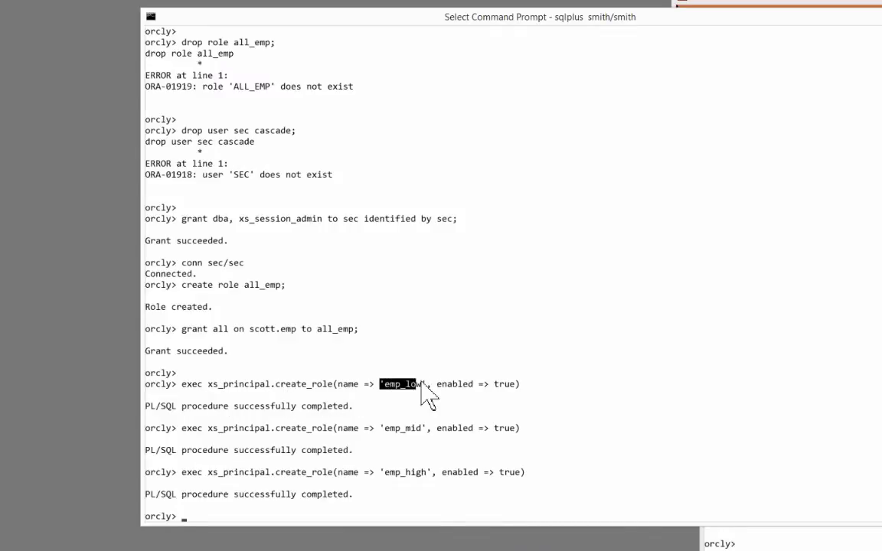
pyautogui.moveTo(381, 428); pyautogui.dragTo(424, 431)
pyautogui.moveTo(384, 472); pyautogui.dragTo(425, 474)
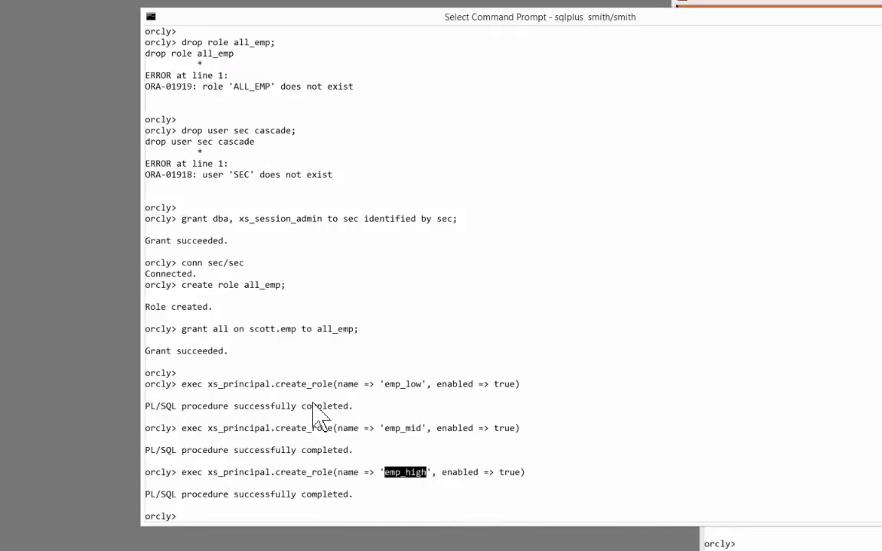
pyautogui.moveTo(276, 384); pyautogui.dragTo(322, 384)
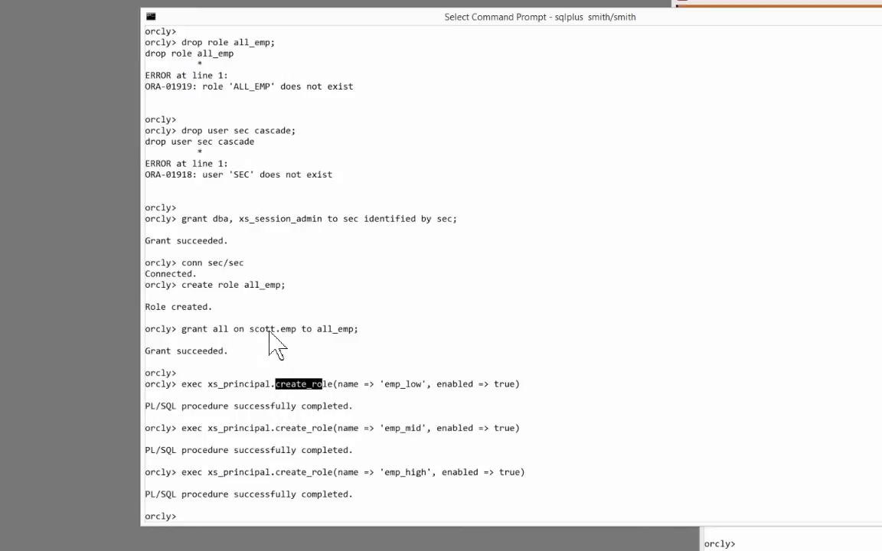
pyautogui.moveTo(183, 285); pyautogui.dragTo(300, 295)
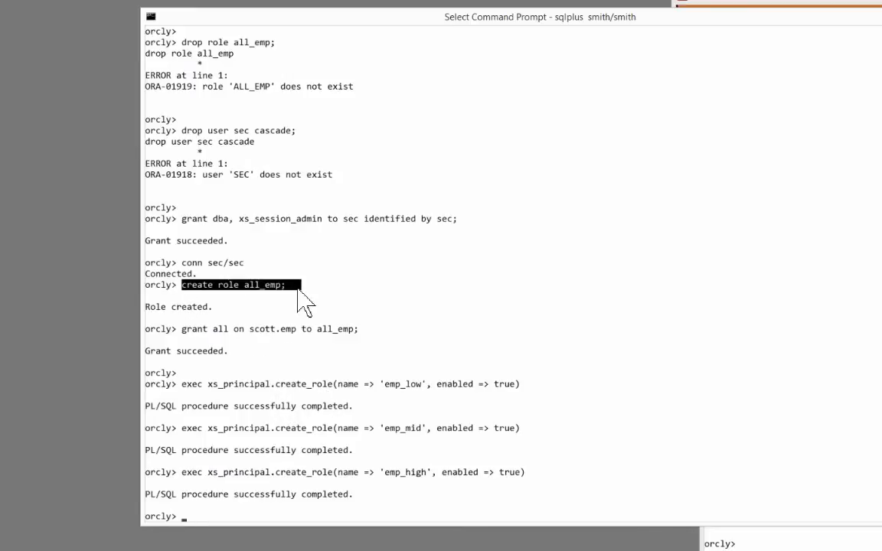
pyautogui.rightClick(314, 371)
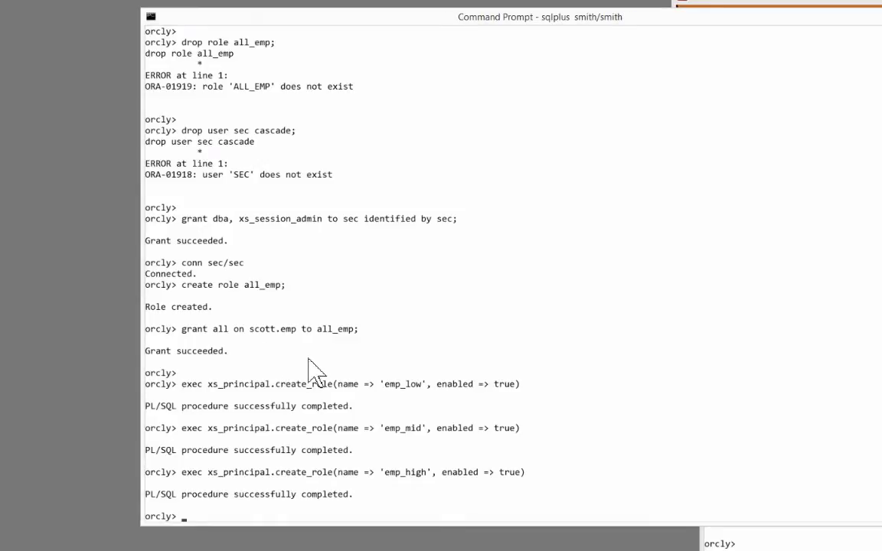
# Step: Grant the all_emp role to emp_low, emp_mid and emp_high
pyautogui.rightClick(309, 370)
pyautogui.moveTo(214, 472); pyautogui.dragTo(248, 480)
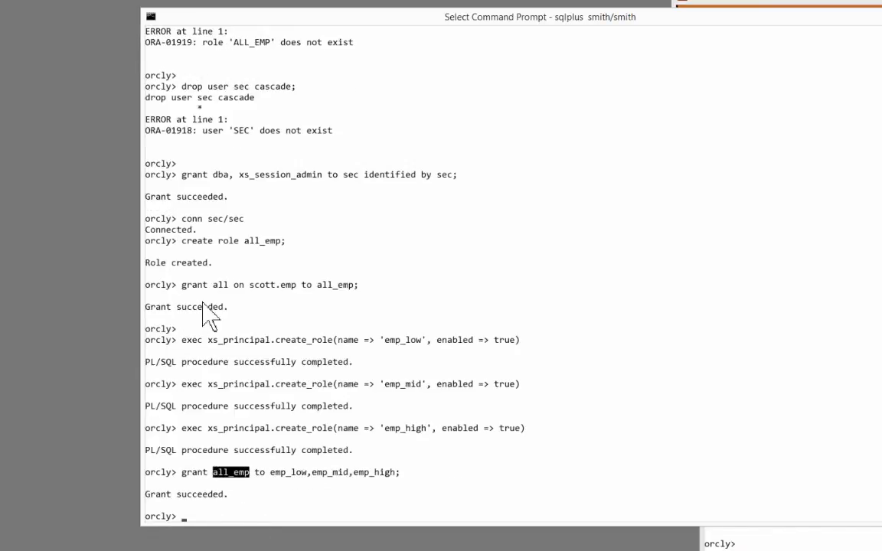
pyautogui.moveTo(183, 241); pyautogui.dragTo(285, 244)
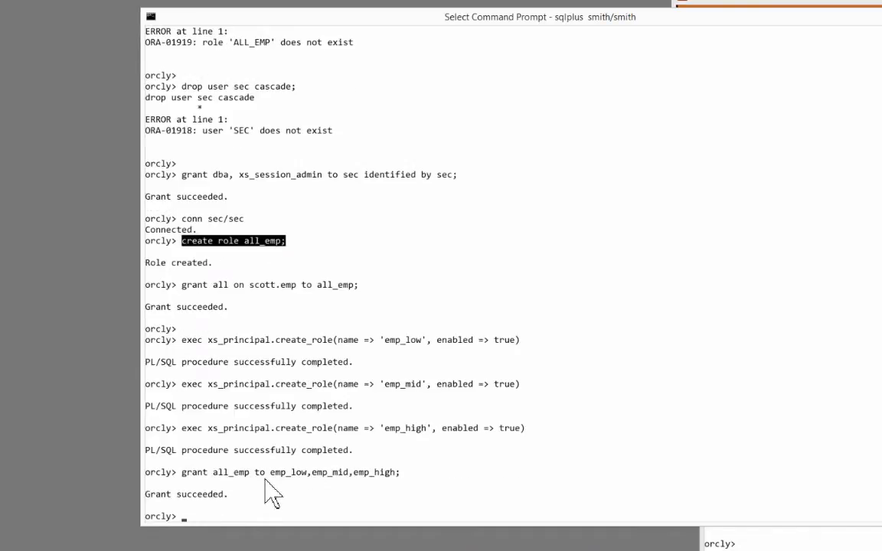
pyautogui.moveTo(260, 473); pyautogui.dragTo(403, 475)
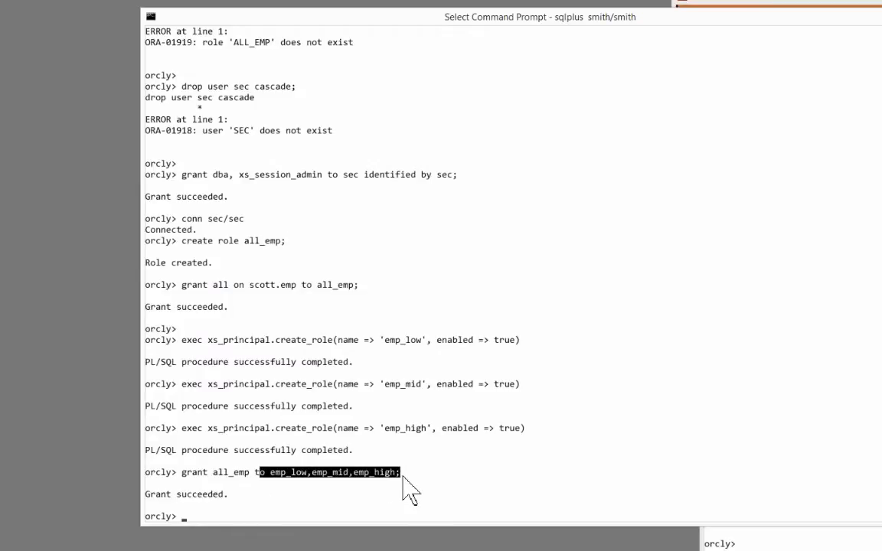
pyautogui.press('Return')
pyautogui.press('Return')
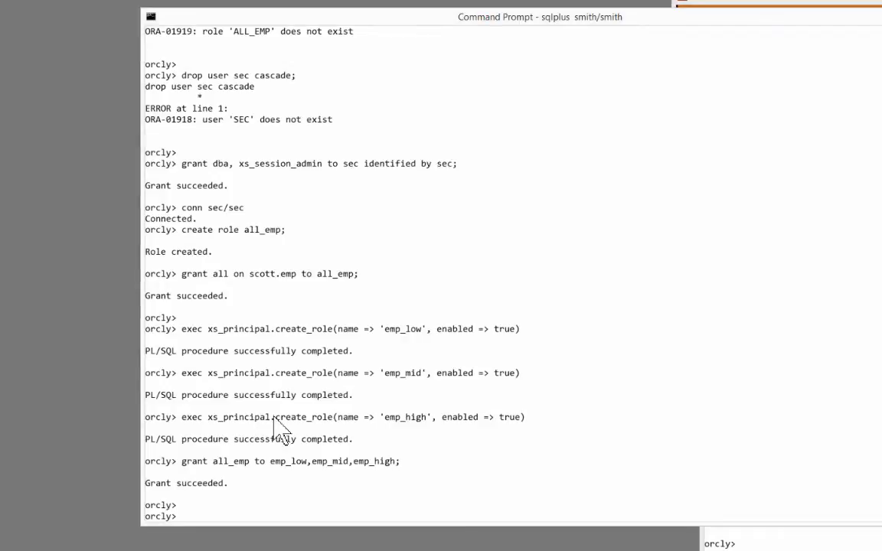
# Step: Create the first application user with xs_principal.create_user on the scott schema
pyautogui.write("exec xs_principal.create_user(name => 'smith', schema => 'scott')")
pyautogui.moveTo(376, 517); pyautogui.dragTo(521, 526)
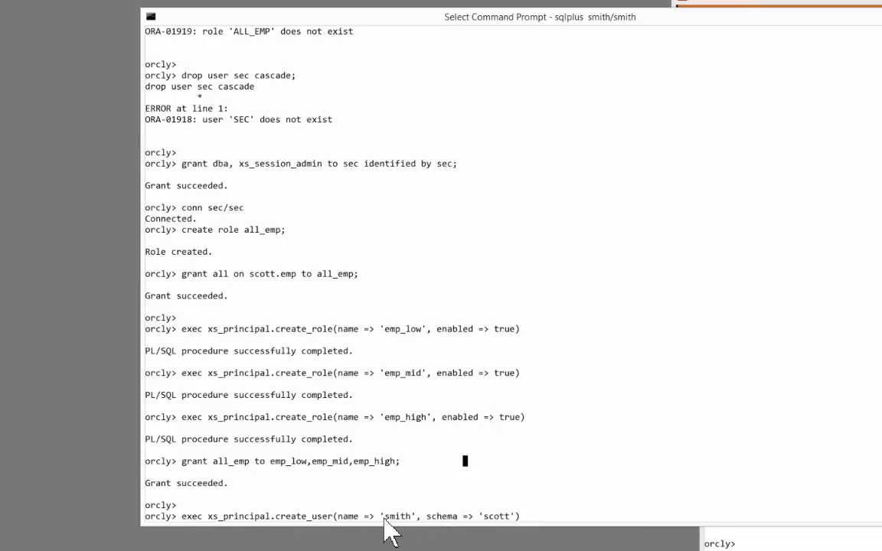
pyautogui.moveTo(381, 519); pyautogui.dragTo(520, 515)
pyautogui.click(521, 516)
pyautogui.write(')')
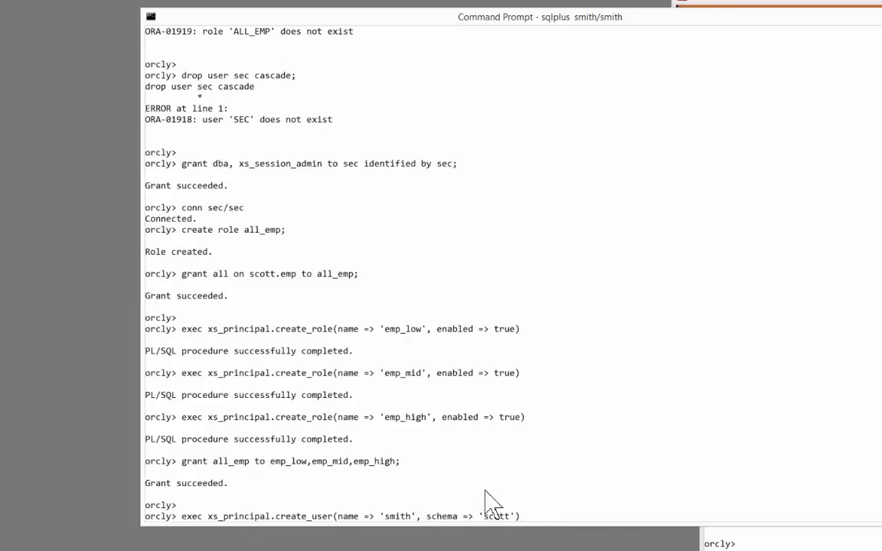
pyautogui.press('Return')
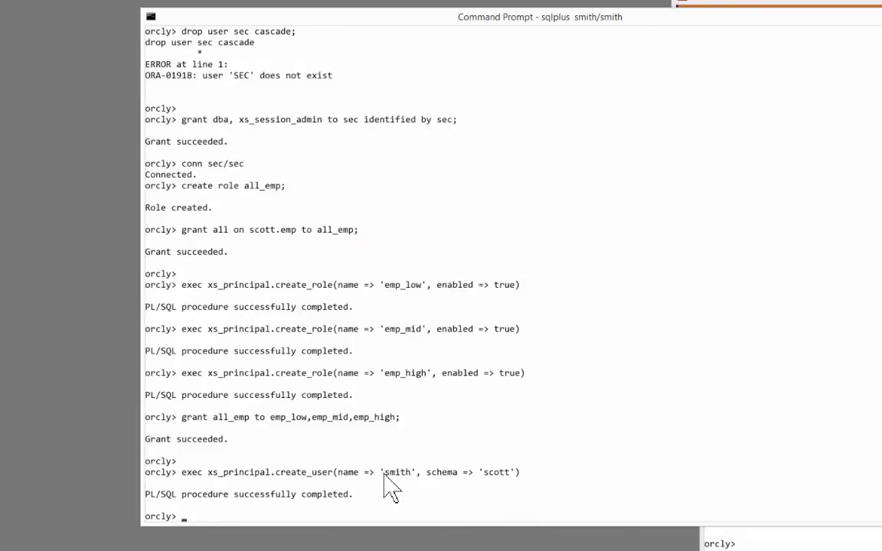
# Step: Create two more scott-schema application users and set passwords for all three
pyautogui.moveTo(383, 473); pyautogui.dragTo(475, 490)
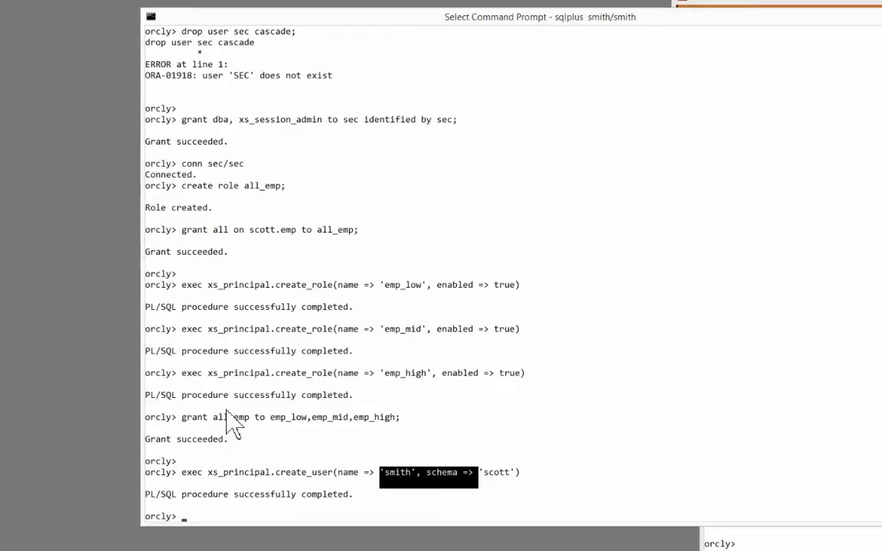
pyautogui.press('Escape')
pyautogui.rightClick(225, 411)
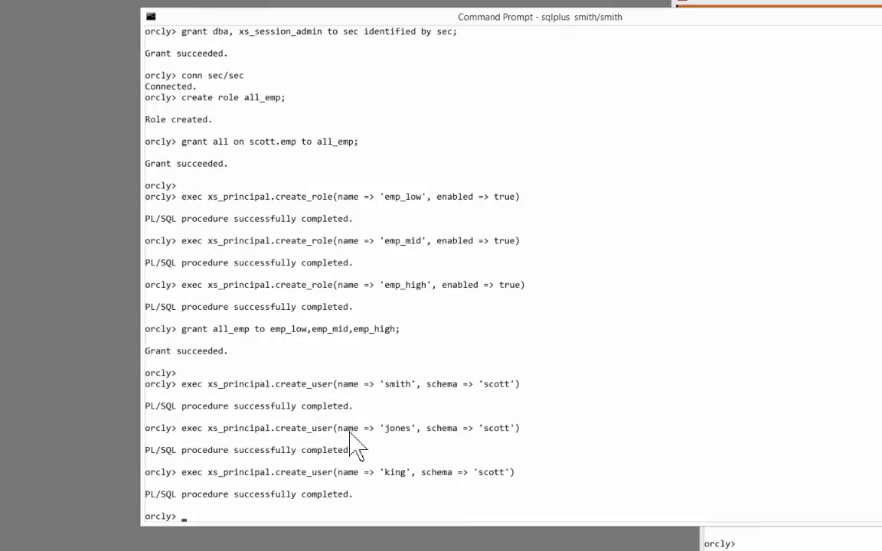
pyautogui.moveTo(381, 472); pyautogui.dragTo(503, 473)
pyautogui.moveTo(375, 417); pyautogui.dragTo(414, 430)
pyautogui.moveTo(470, 428); pyautogui.dragTo(517, 428)
pyautogui.moveTo(486, 471); pyautogui.dragTo(519, 469)
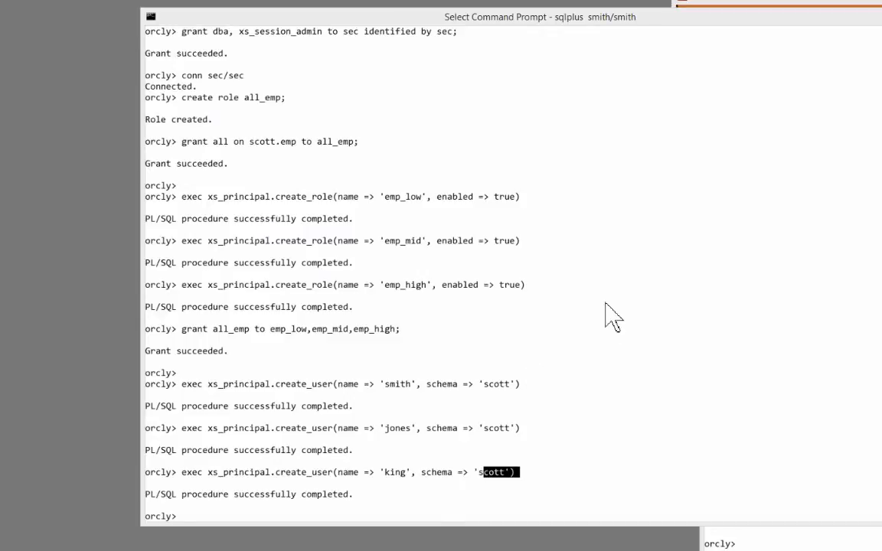
pyautogui.press('Escape')
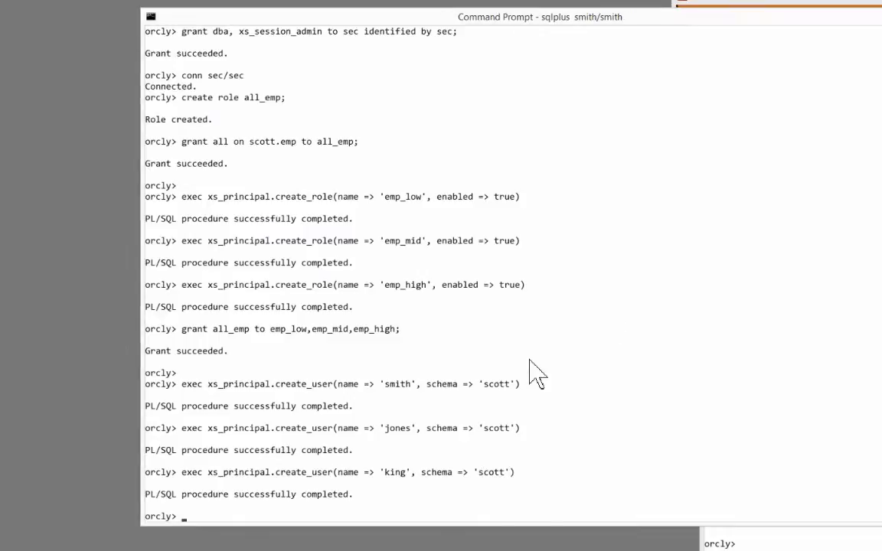
pyautogui.rightClick(536, 373)
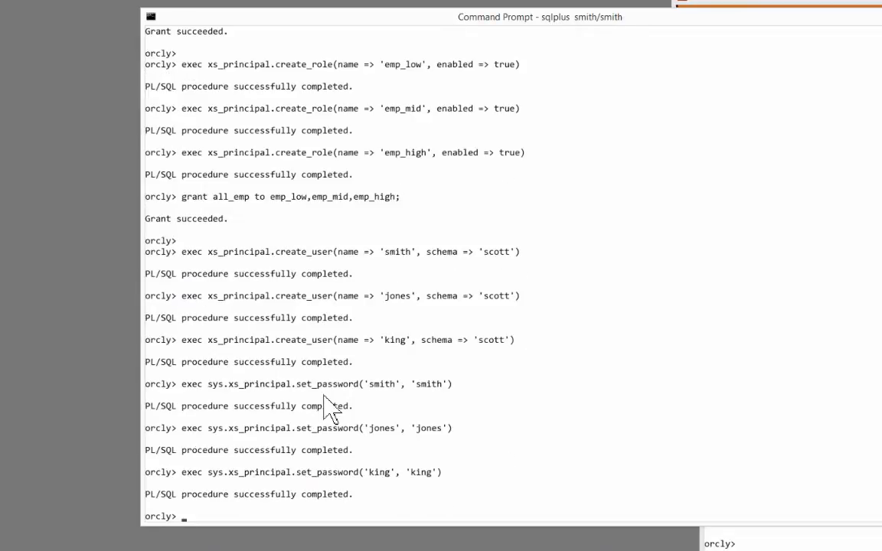
pyautogui.moveTo(203, 379); pyautogui.dragTo(464, 396)
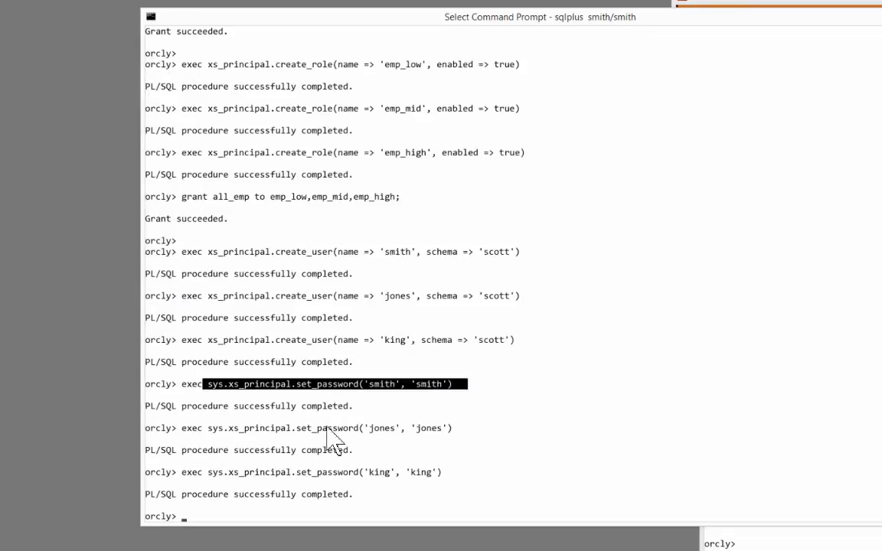
pyautogui.moveTo(281, 425); pyautogui.dragTo(473, 431)
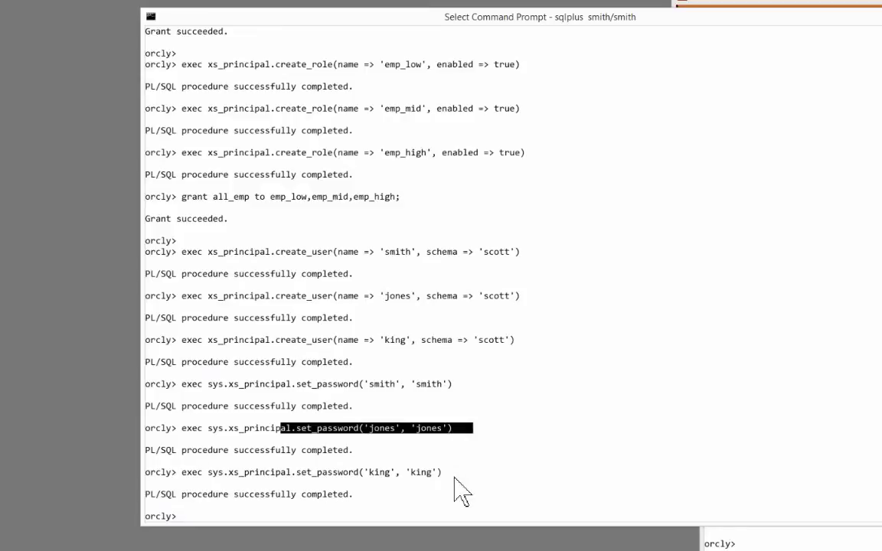
pyautogui.moveTo(300, 468); pyautogui.dragTo(483, 476)
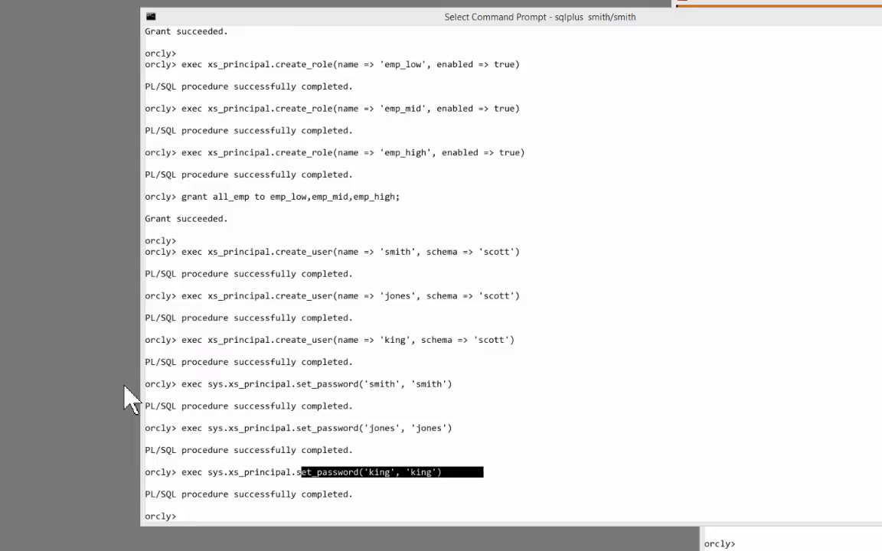
pyautogui.rightClick(612, 247)
pyautogui.rightClick(612, 247)
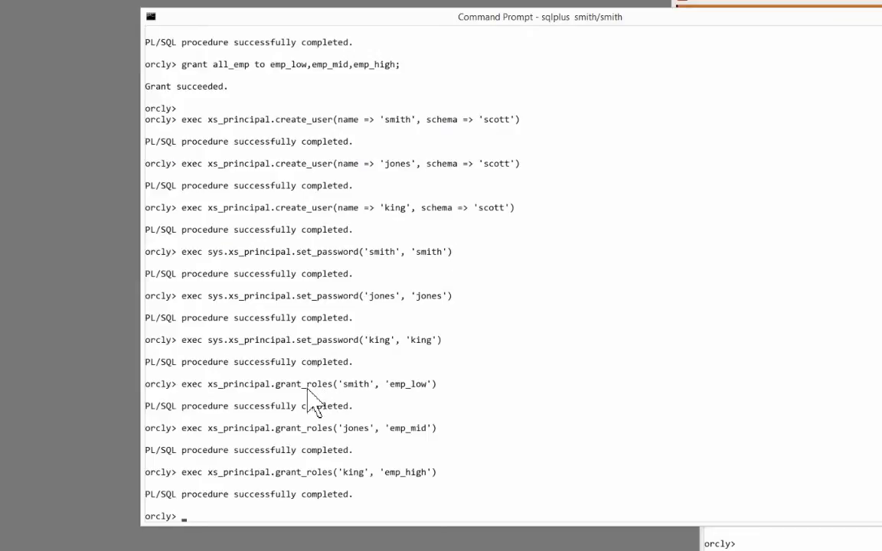
# Step: Run three xs_principal.grant_roles commands giving the users emp_low, emp_mid and emp_high respectively
pyautogui.moveTo(344, 384); pyautogui.dragTo(425, 383)
pyautogui.moveTo(380, 428); pyautogui.dragTo(450, 429)
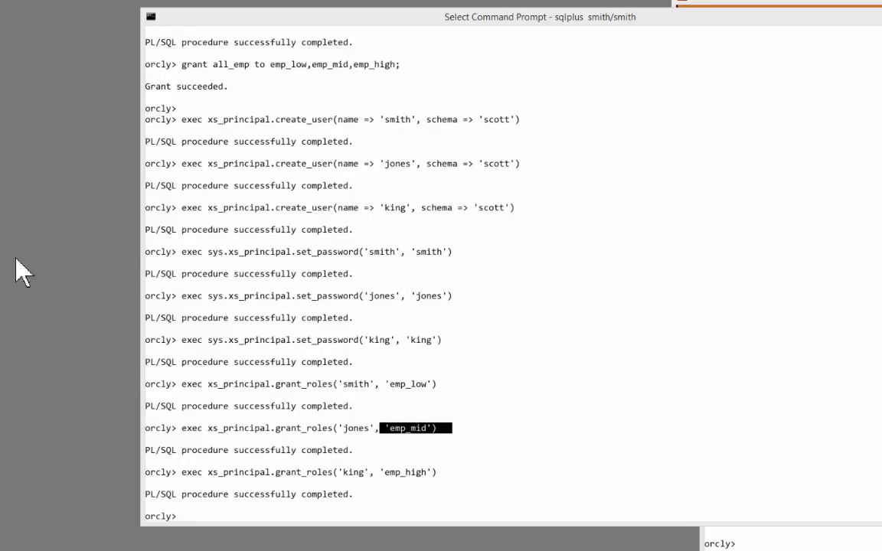
pyautogui.rightClick(428, 458)
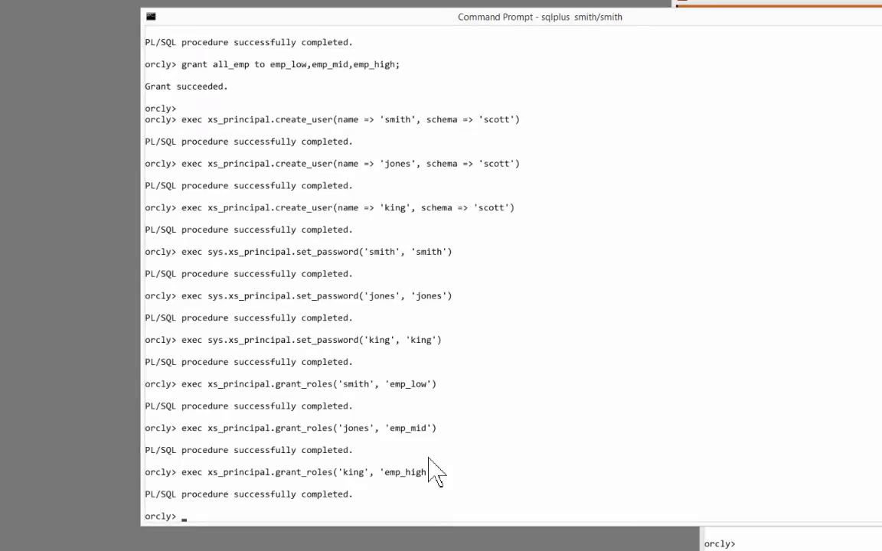
# Step: Create the empclass security class with a see_sal privilege
pyautogui.rightClick(433, 472)
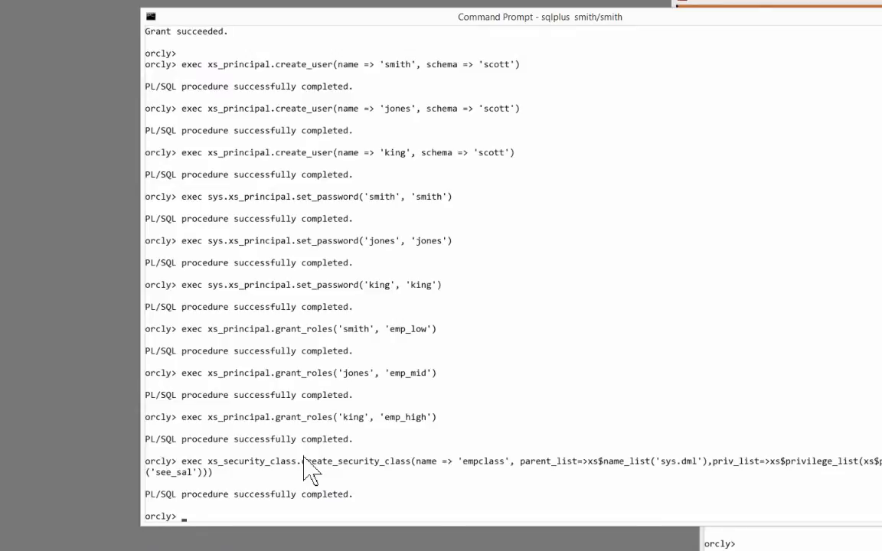
pyautogui.moveTo(288, 462); pyautogui.dragTo(424, 473)
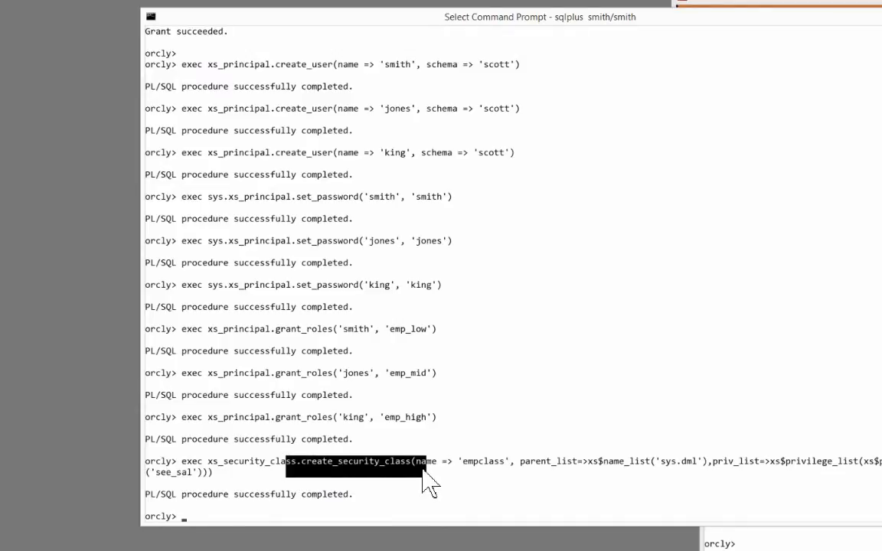
pyautogui.rightClick(424, 472)
pyautogui.press('Return')
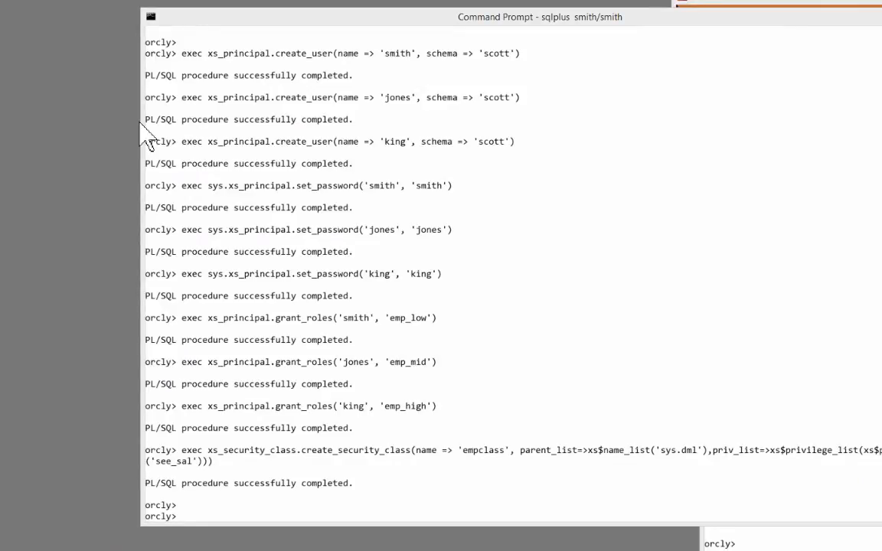
# Step: Create ACLs low_acl, mid_acl and high_acl with ace entries for emp_low, emp_mid and emp_high
pyautogui.rightClick(317, 184)
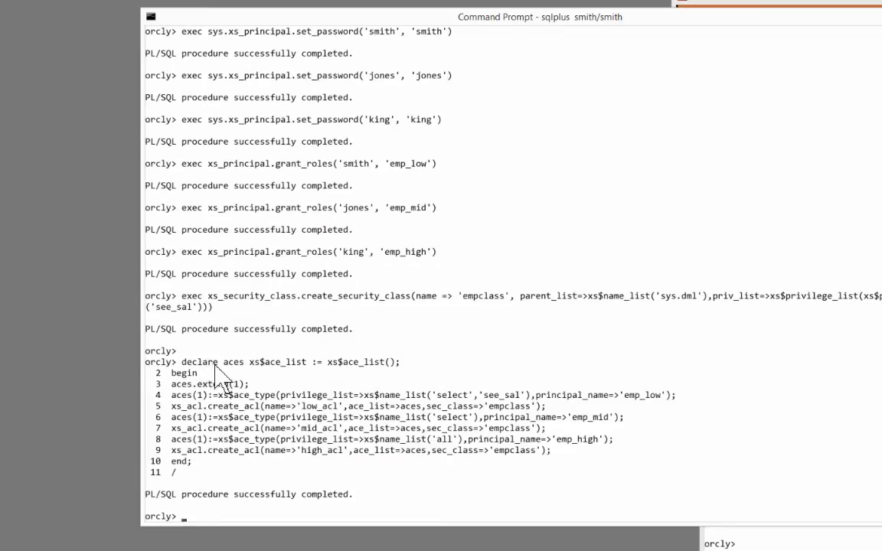
pyautogui.moveTo(215, 362); pyautogui.dragTo(298, 366)
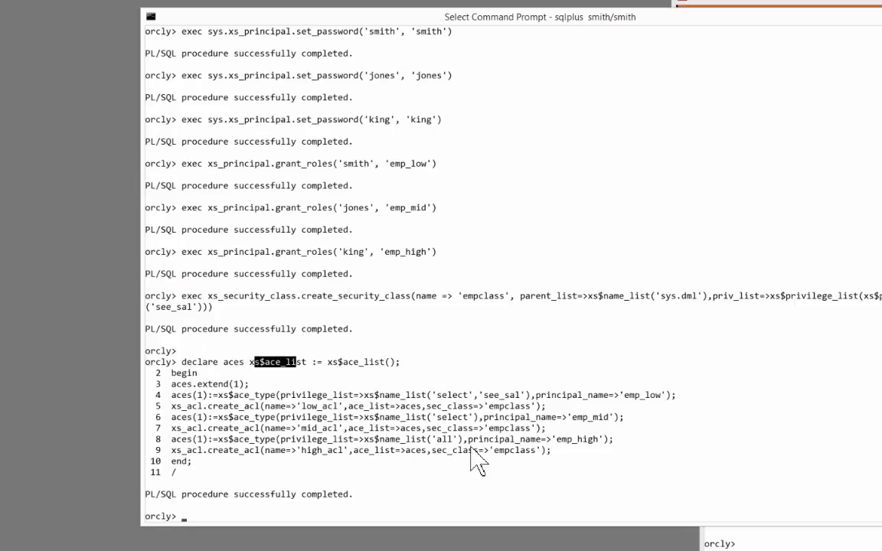
pyautogui.moveTo(421, 417); pyautogui.dragTo(488, 418)
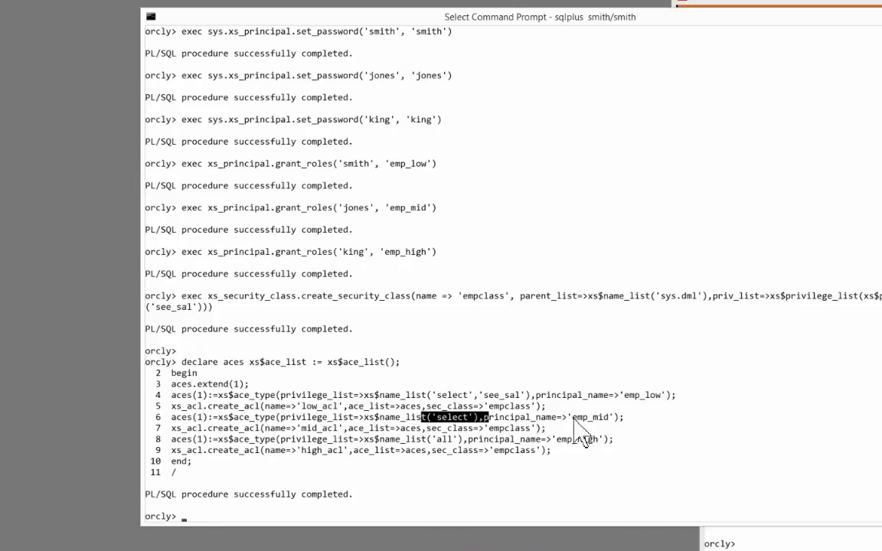
pyautogui.moveTo(573, 417); pyautogui.dragTo(613, 422)
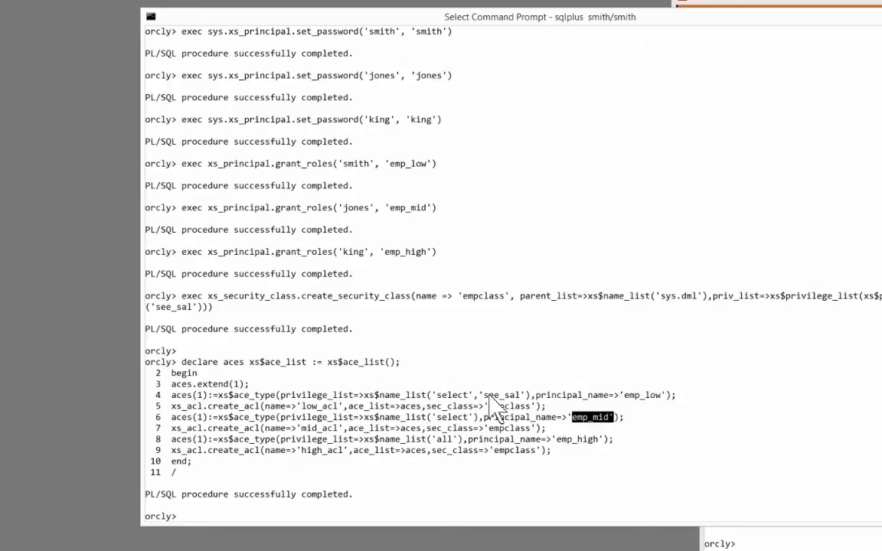
pyautogui.moveTo(480, 395); pyautogui.dragTo(522, 395)
pyautogui.moveTo(621, 395); pyautogui.dragTo(675, 395)
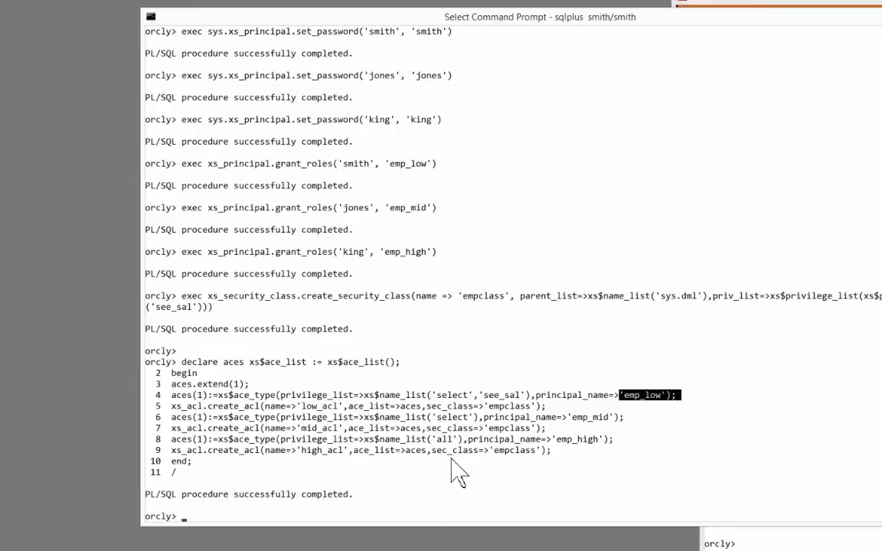
pyautogui.moveTo(421, 440); pyautogui.dragTo(457, 441)
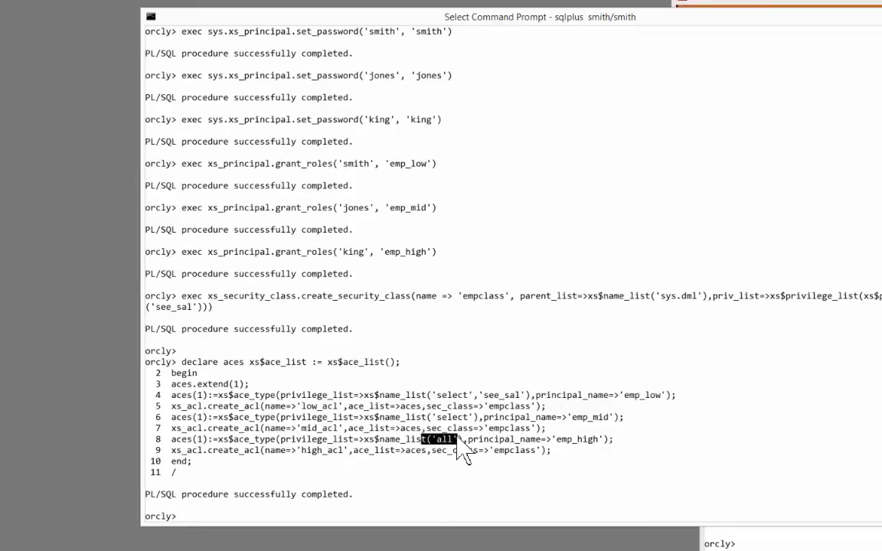
pyautogui.click(554, 439)
pyautogui.moveTo(553, 439); pyautogui.dragTo(607, 451)
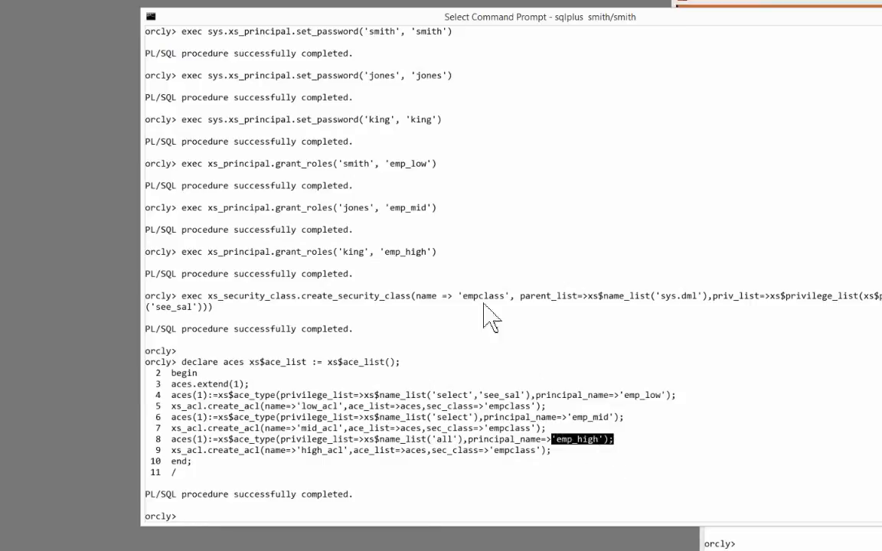
# Step: Cross-check the emp_high ACL entry with all privilege against the user granted emp_high
pyautogui.moveTo(385, 252); pyautogui.dragTo(435, 255)
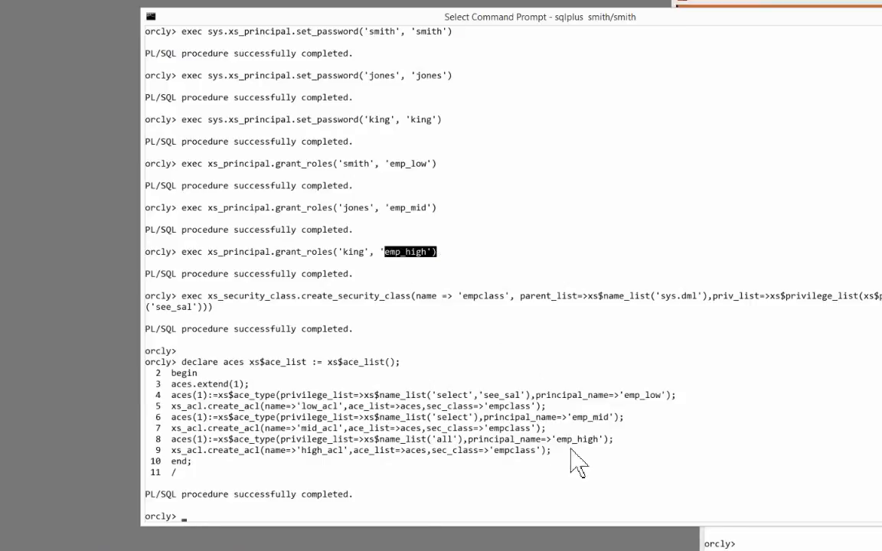
pyautogui.moveTo(542, 439); pyautogui.dragTo(603, 439)
pyautogui.moveTo(335, 252); pyautogui.dragTo(379, 253)
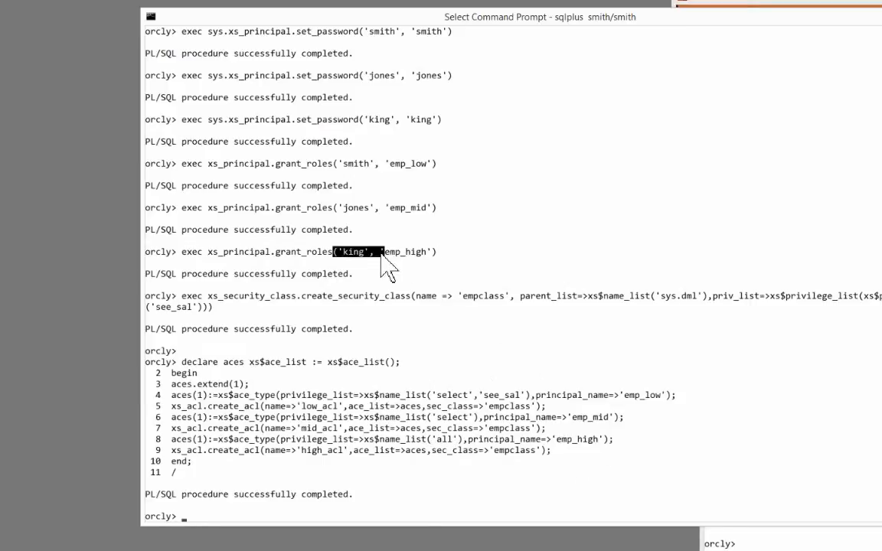
pyautogui.moveTo(283, 253); pyautogui.dragTo(436, 253)
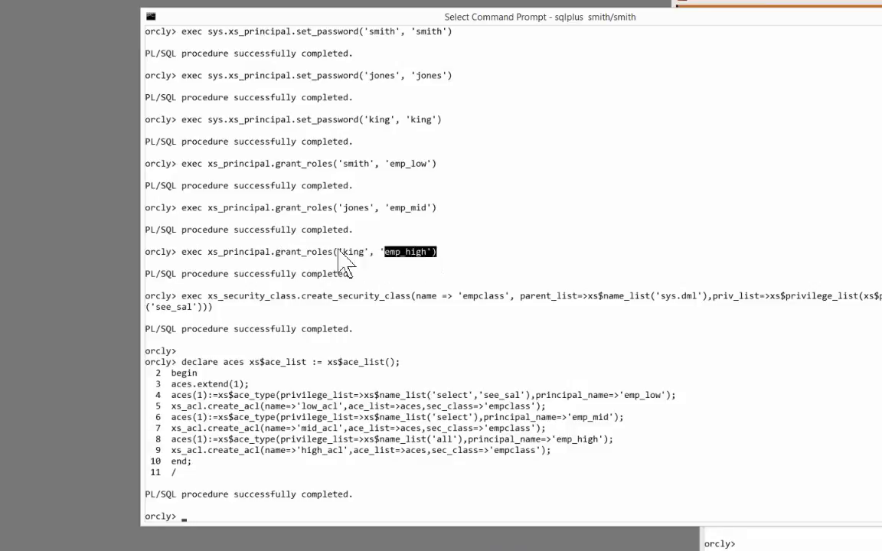
pyautogui.moveTo(338, 252); pyautogui.dragTo(365, 252)
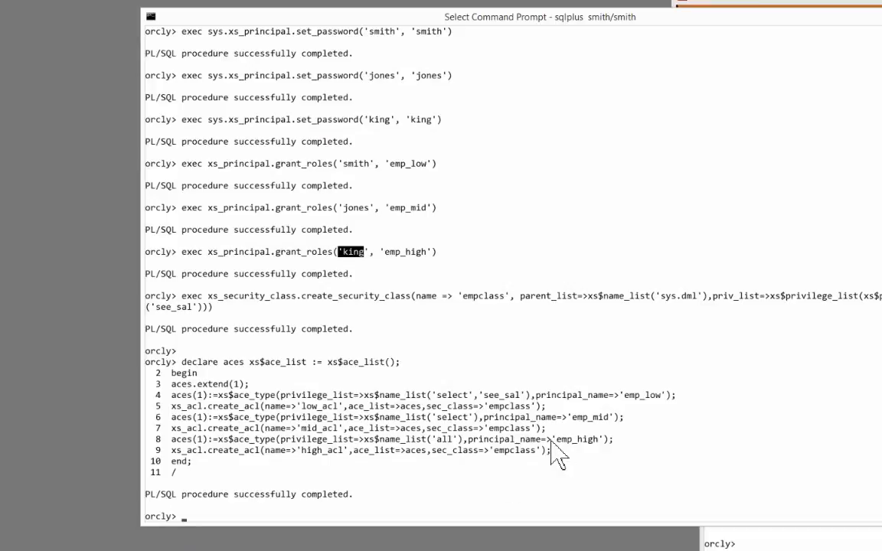
pyautogui.moveTo(546, 440); pyautogui.dragTo(591, 442)
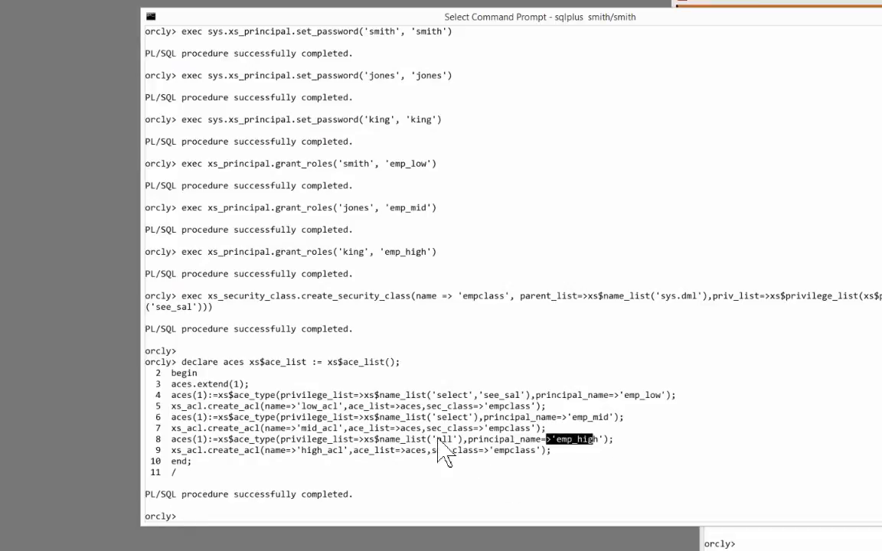
pyautogui.moveTo(433, 440); pyautogui.dragTo(466, 442)
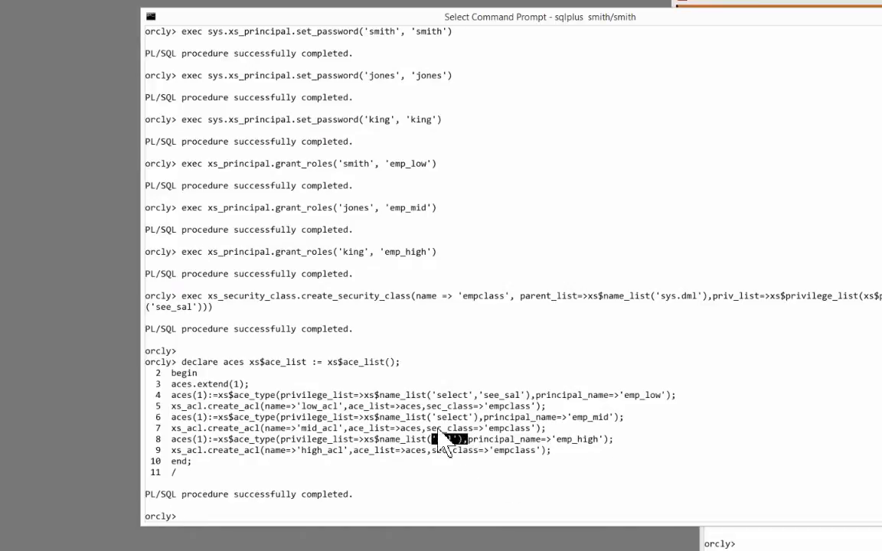
# Step: Create the emp_pol realm policy and apply it to scott.emp with xs_data_security.apply_object_policy
pyautogui.rightClick(354, 370)
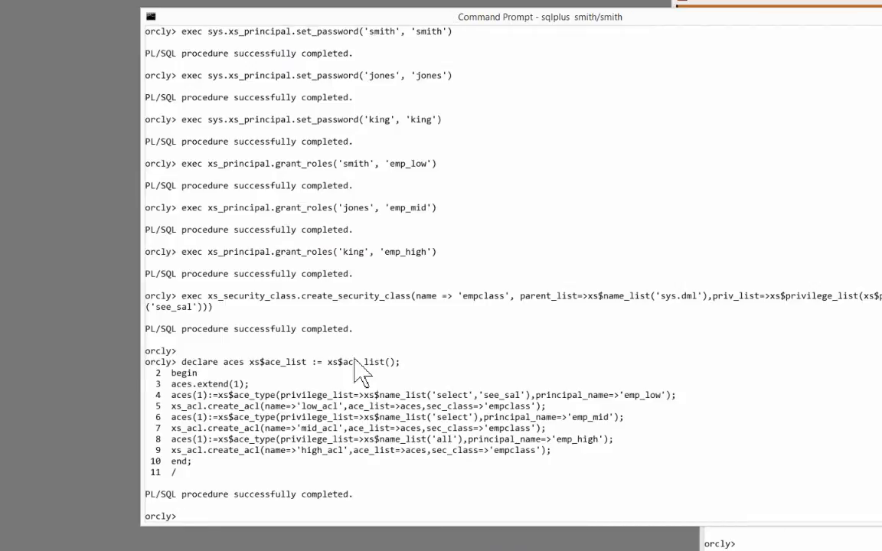
pyautogui.rightClick(360, 374)
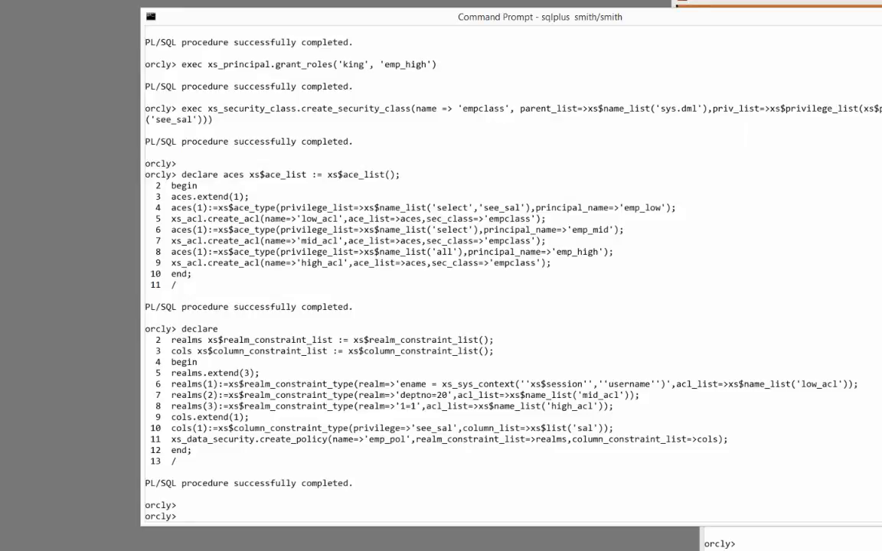
pyautogui.rightClick(270, 404)
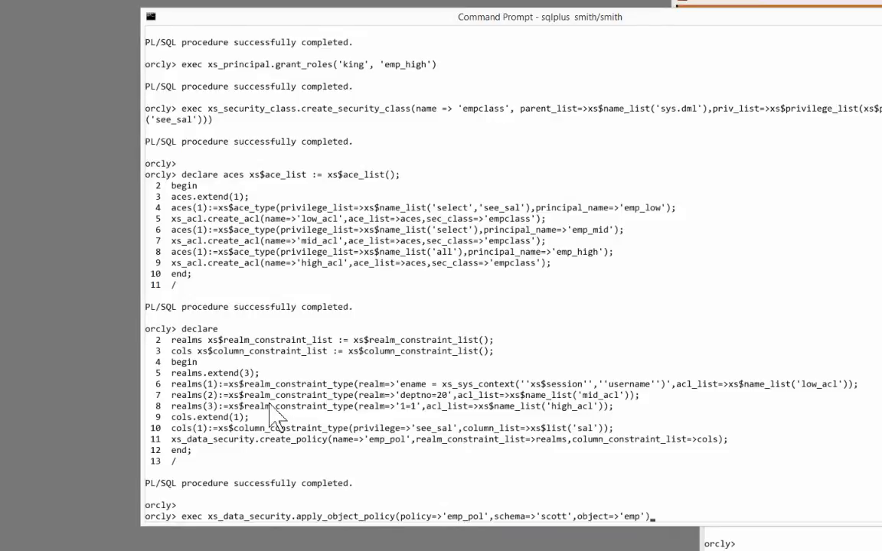
pyautogui.press('Return')
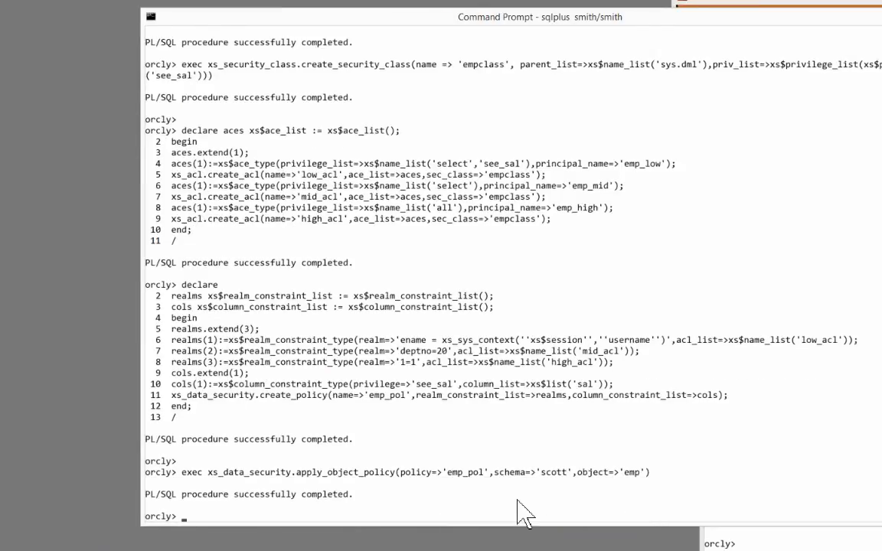
pyautogui.moveTo(536, 473); pyautogui.dragTo(648, 473)
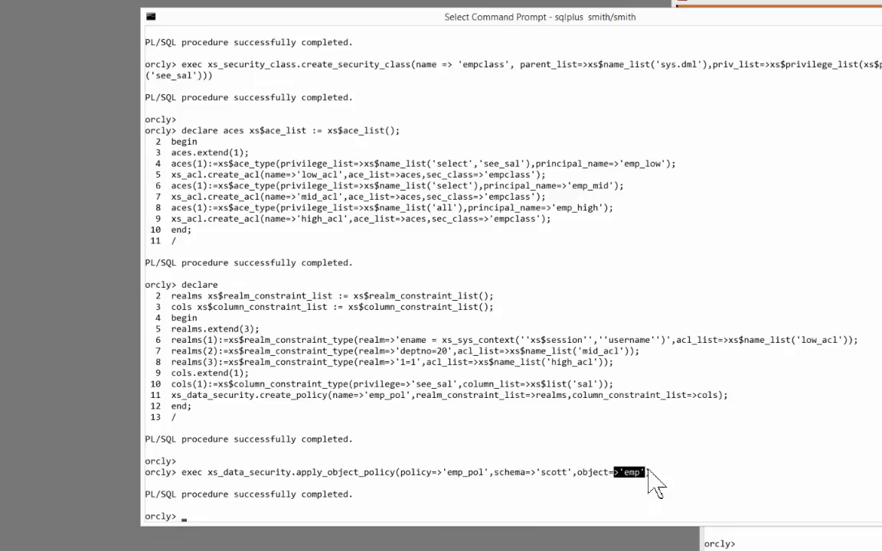
pyautogui.click(465, 395)
pyautogui.press('Return')
pyautogui.press('Return')
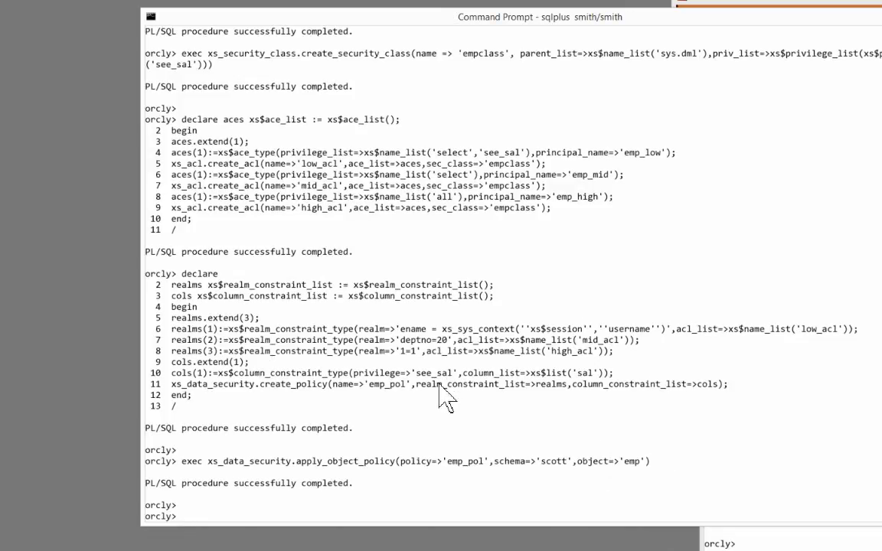
pyautogui.press('Return')
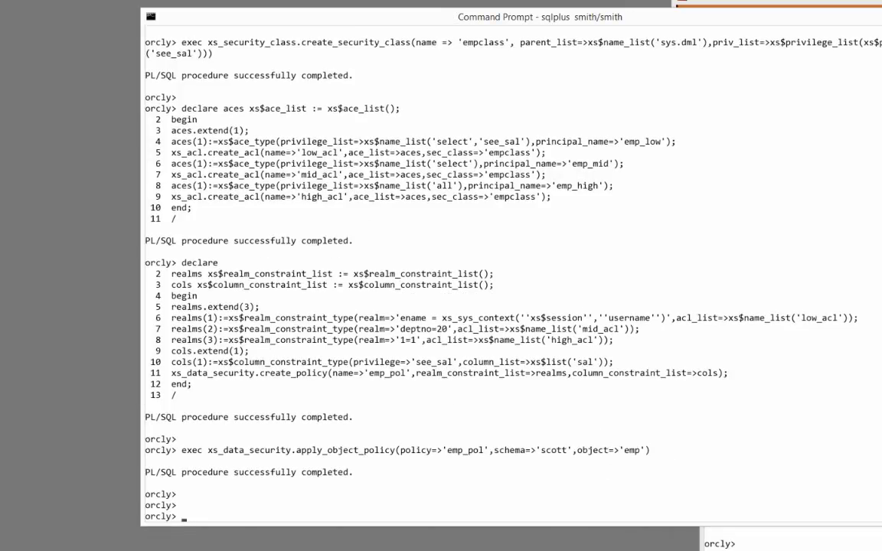
# Step: Run xs_diag.validate_workspace and query xs$validation_table, confirming no configuration errors
pyautogui.rightClick(320, 254)
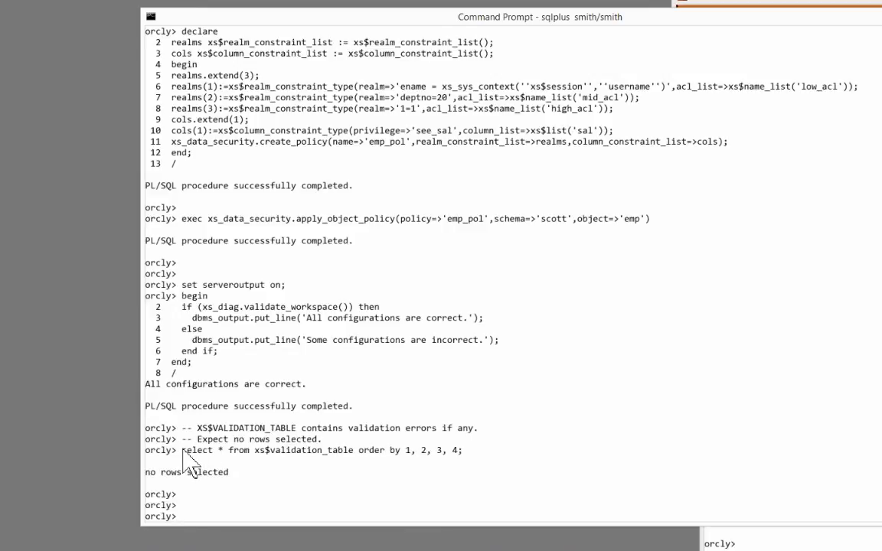
pyautogui.moveTo(182, 450); pyautogui.dragTo(450, 440)
pyautogui.moveTo(176, 474); pyautogui.dragTo(235, 480)
pyautogui.click(262, 450)
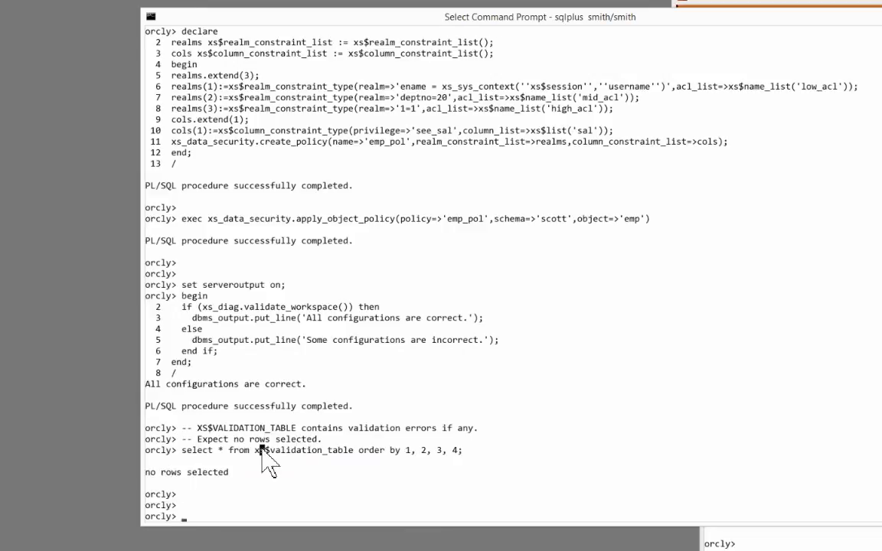
pyautogui.press('Escape')
pyautogui.write('conn')
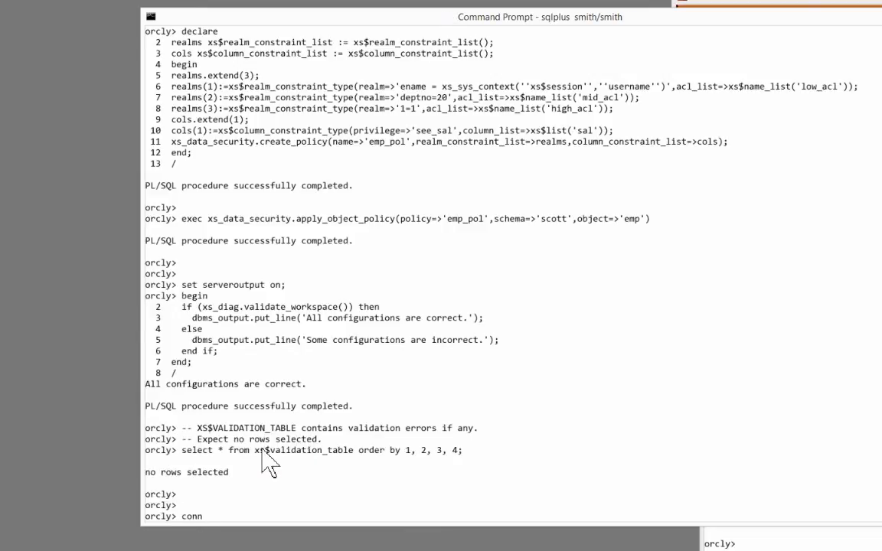
# Step: Connect as the emp_mid test user and run select * from emp, returning five department 20 rows
pyautogui.press('Return')
pyautogui.write('select * from emp;')
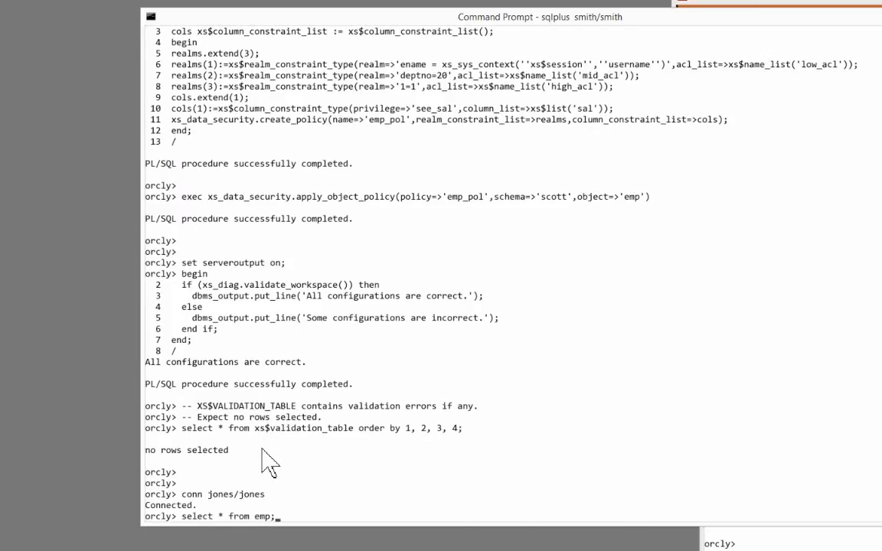
pyautogui.press('Return')
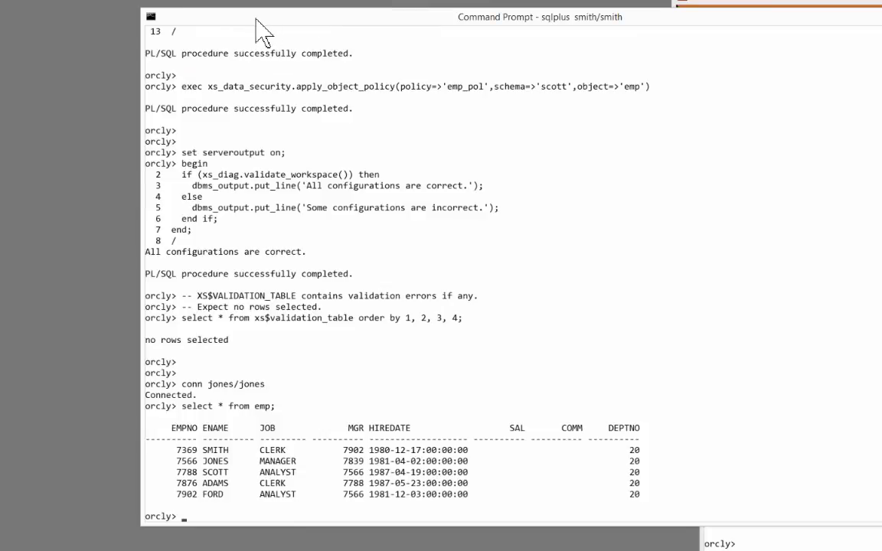
# Step: Move the console aside and bring the 'The Steps To Setup RAS' slide in front
pyautogui.moveTo(258, 21); pyautogui.dragTo(200, 27)
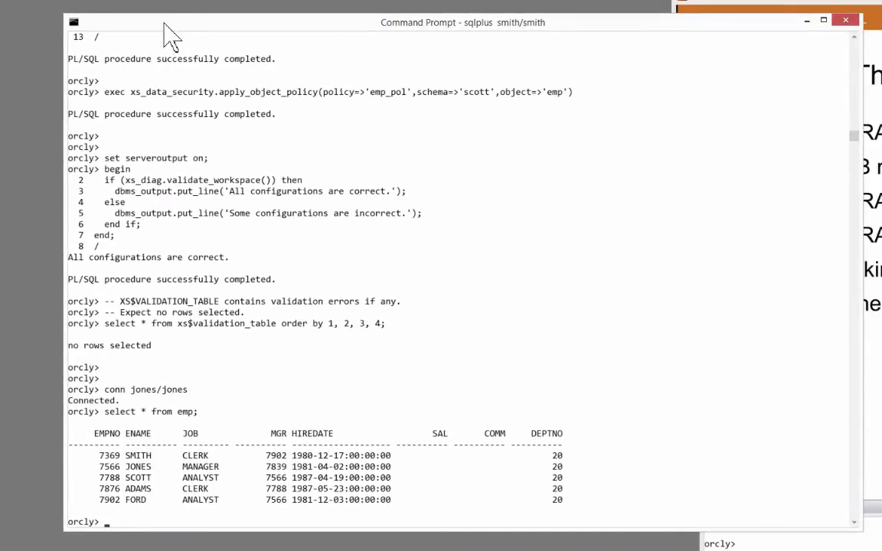
pyautogui.moveTo(169, 25); pyautogui.dragTo(191, 35)
pyautogui.moveTo(713, 13); pyautogui.dragTo(135, 15)
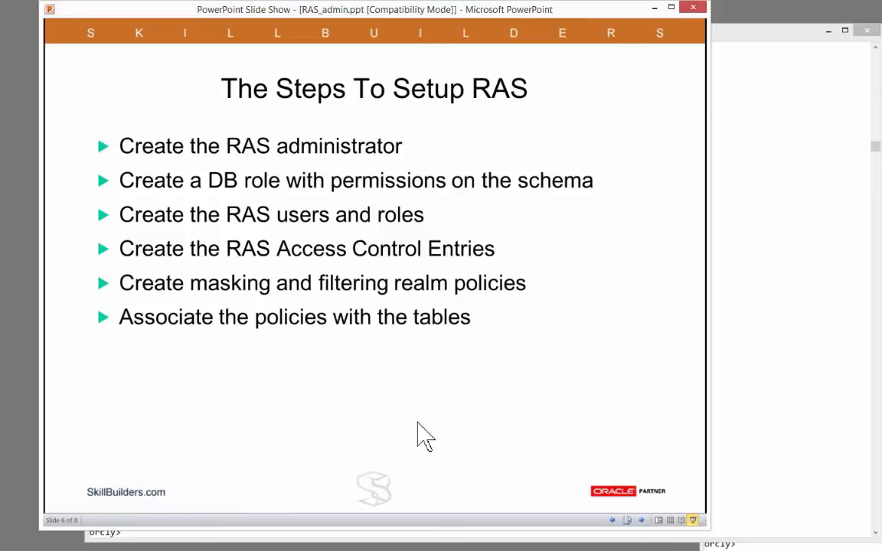
# Step: Advance to slide 7 'RAS in APEX' and switch to the RASINTERNAL APEX app in Firefox
pyautogui.click(396, 389)
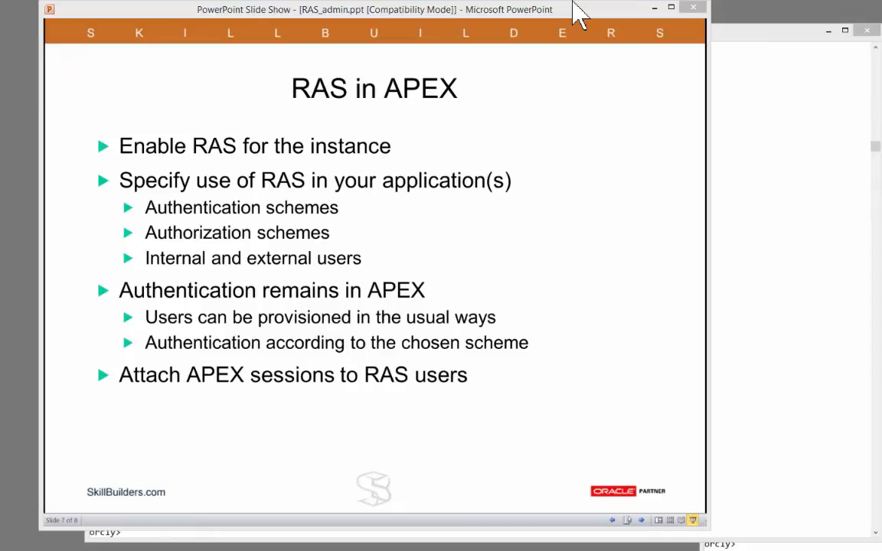
pyautogui.hotkey('alt', 'Tab')
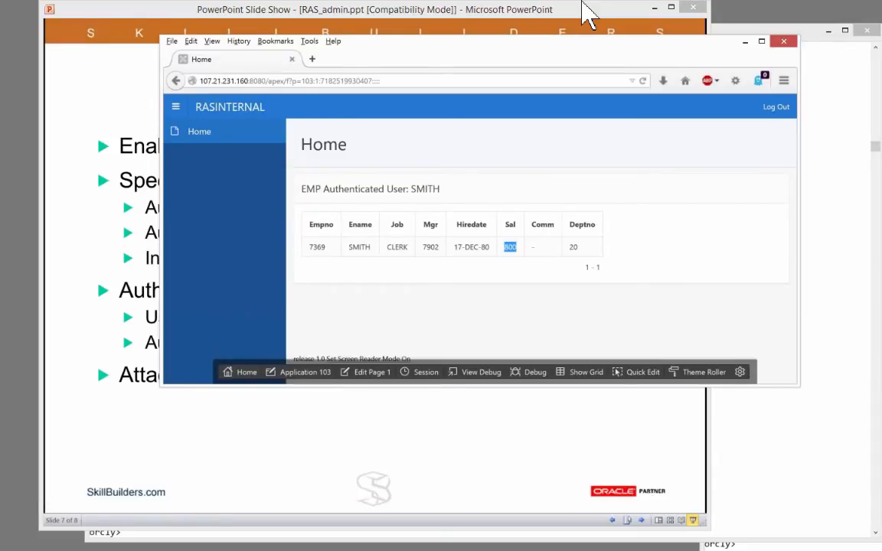
pyautogui.moveTo(581, 1); pyautogui.dragTo(421, 8)
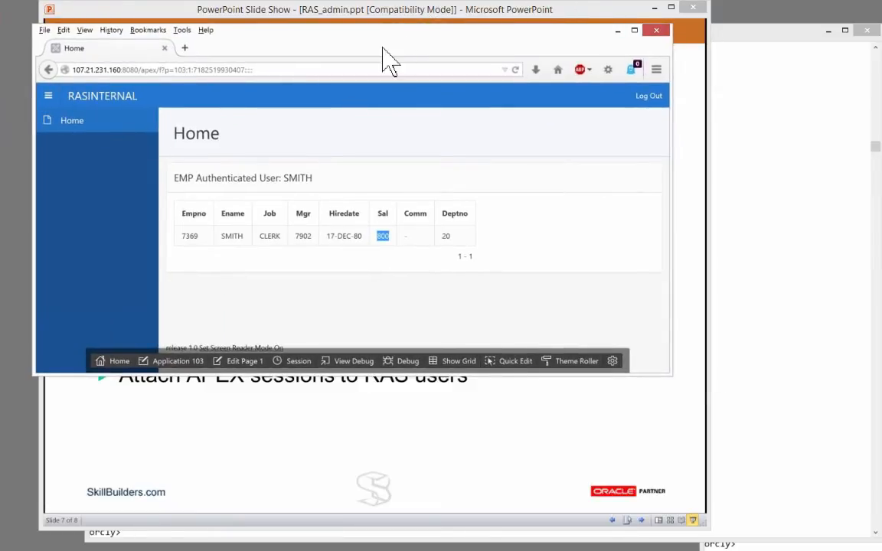
pyautogui.moveTo(383, 47); pyautogui.dragTo(373, 75)
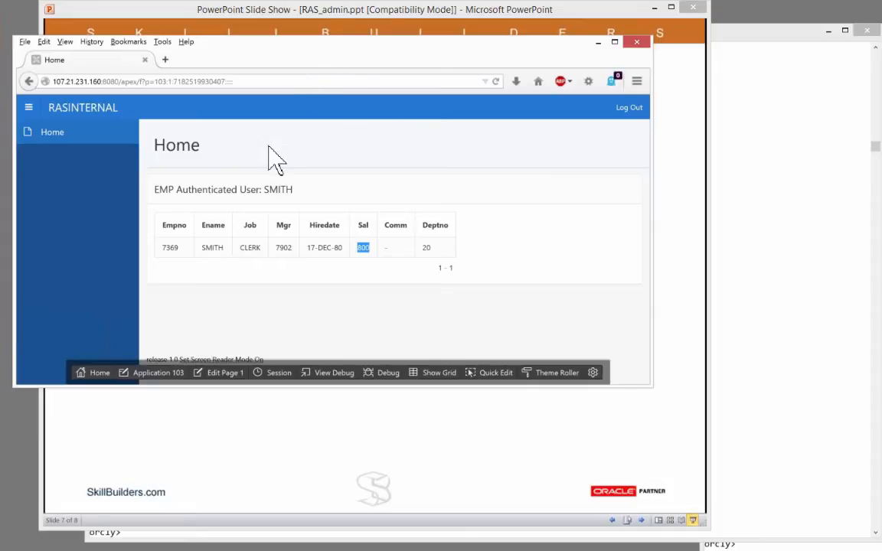
pyautogui.click(220, 13)
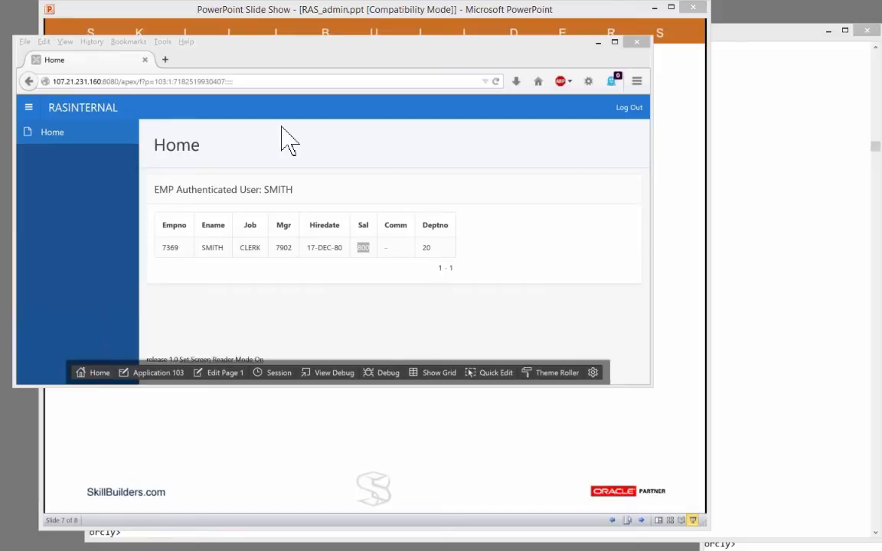
# Step: Load the APEX builder page 4550 sign-in page in the browser
pyautogui.click(263, 81)
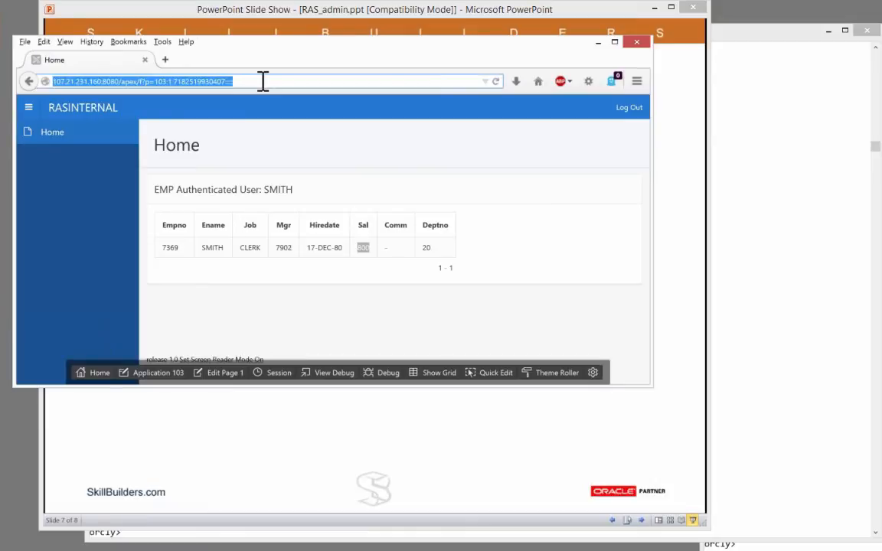
pyautogui.hotkey('ctrl', 'v')
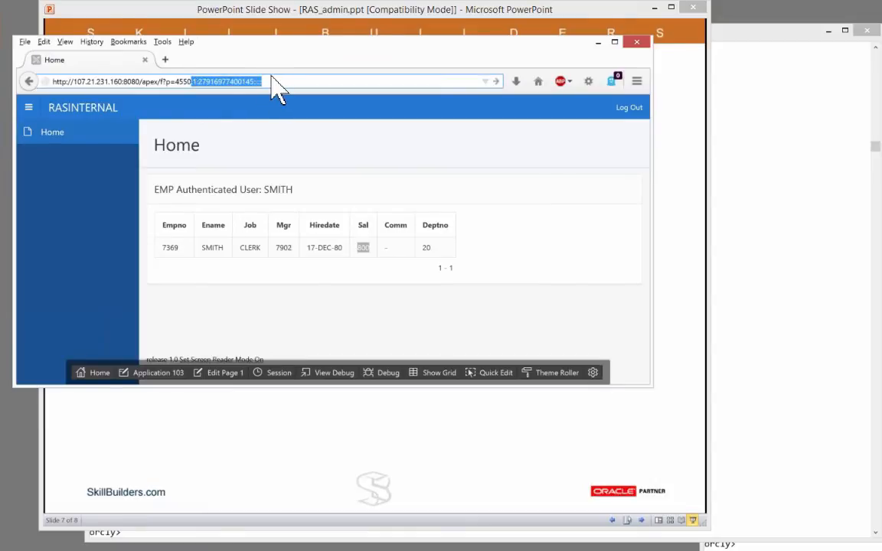
pyautogui.press('Return')
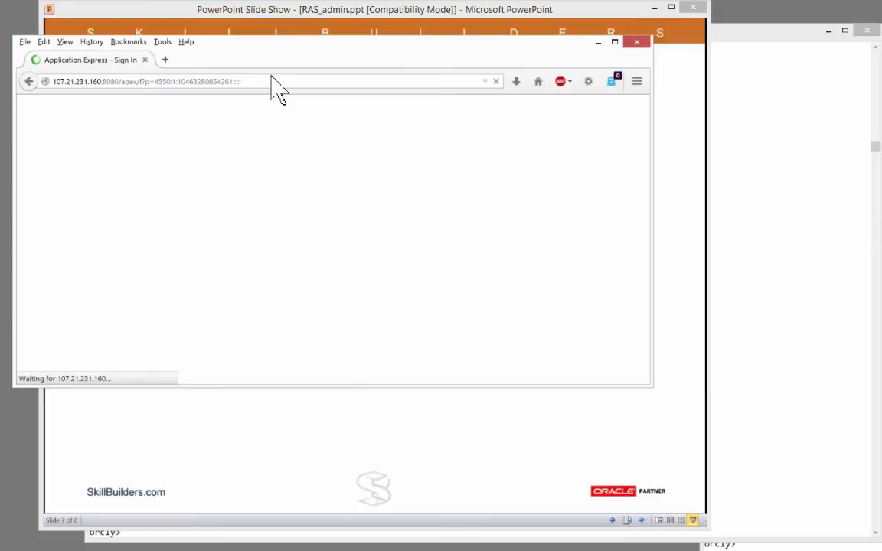
pyautogui.moveTo(270, 69); pyautogui.dragTo(231, 55)
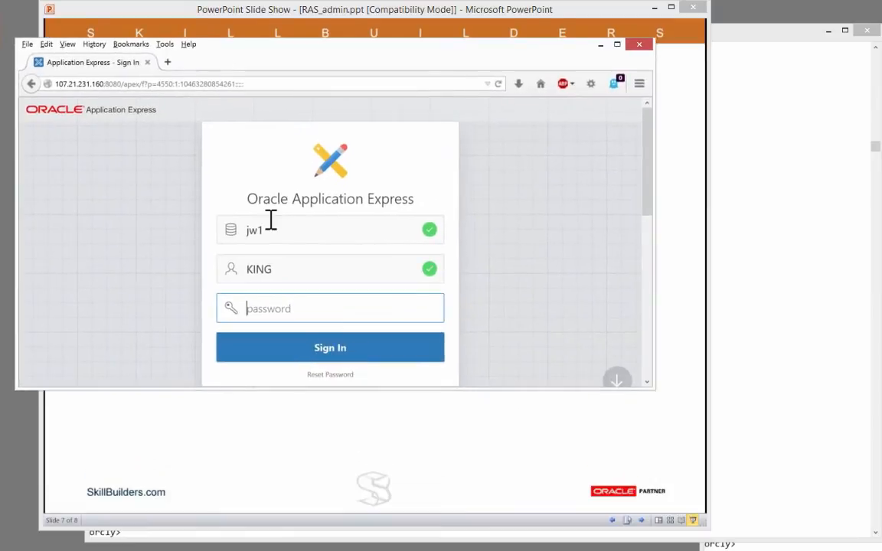
# Step: Sign in to workspace internal as admin with the instance administrator password
pyautogui.moveTo(270, 223); pyautogui.dragTo(211, 241)
pyautogui.write('internal')
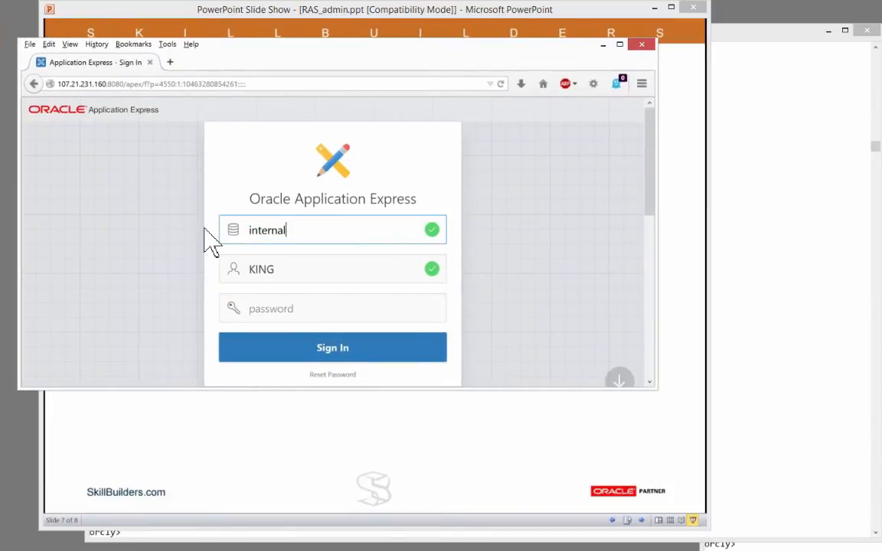
pyautogui.press('Tab')
pyautogui.write('admin')
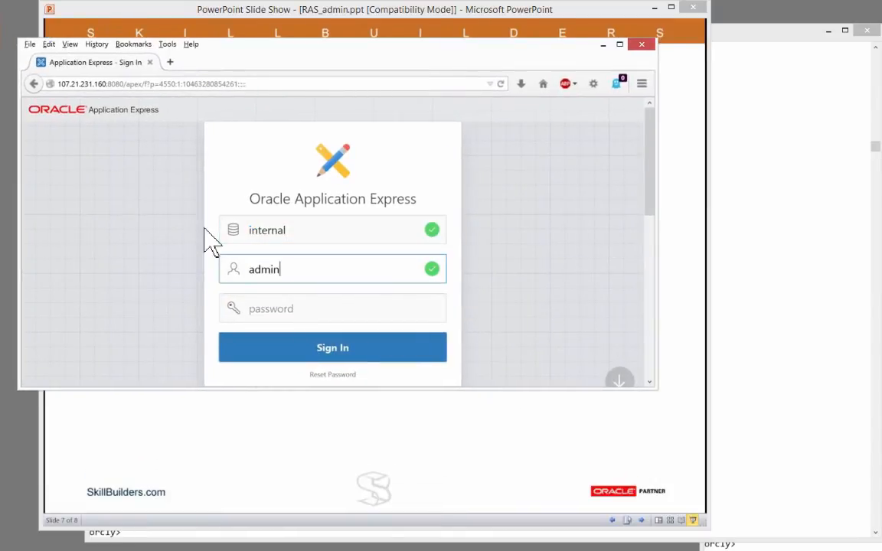
pyautogui.press('Tab')
pyautogui.write('********')
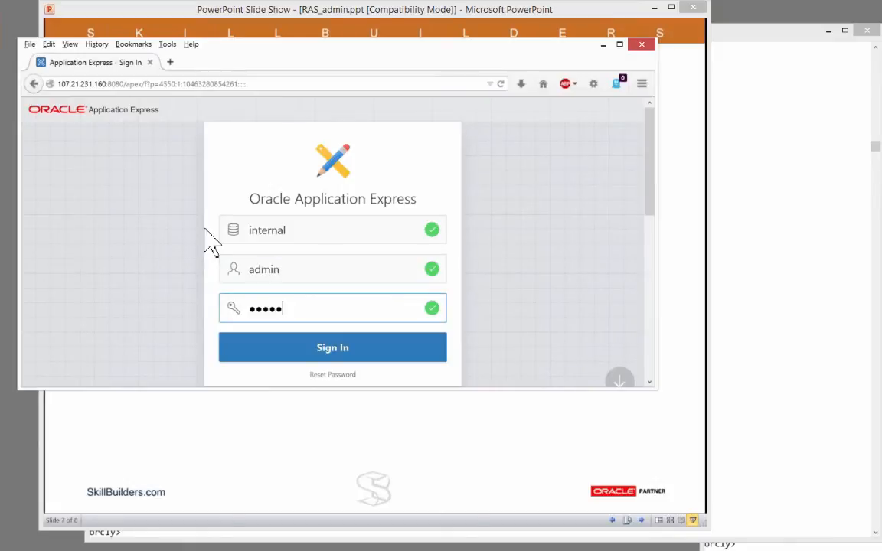
pyautogui.press('Return')
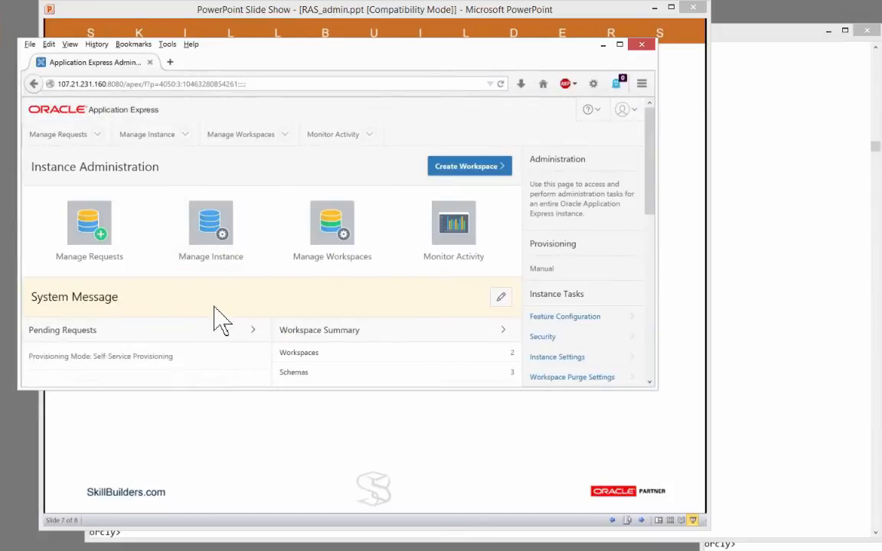
# Step: In Manage Instance > Security, set Allow Real Application Security to Yes
pyautogui.click(215, 223)
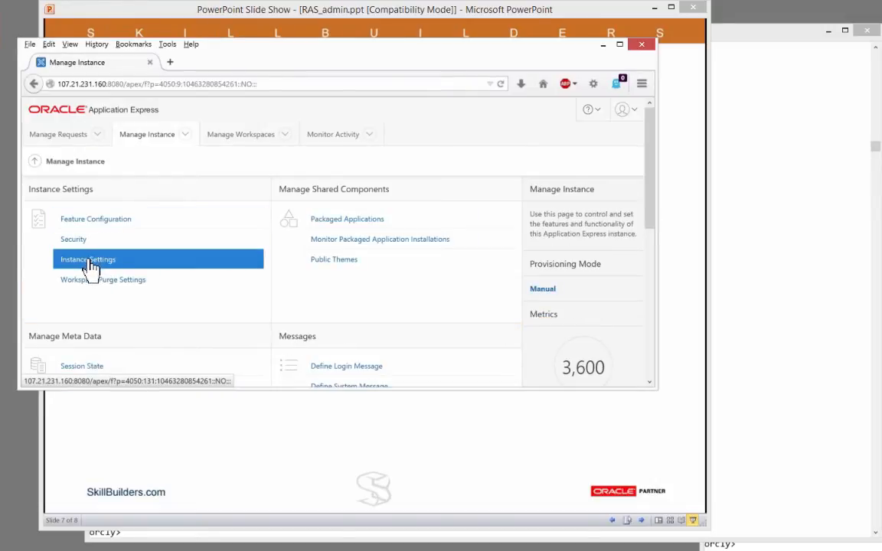
pyautogui.click(78, 240)
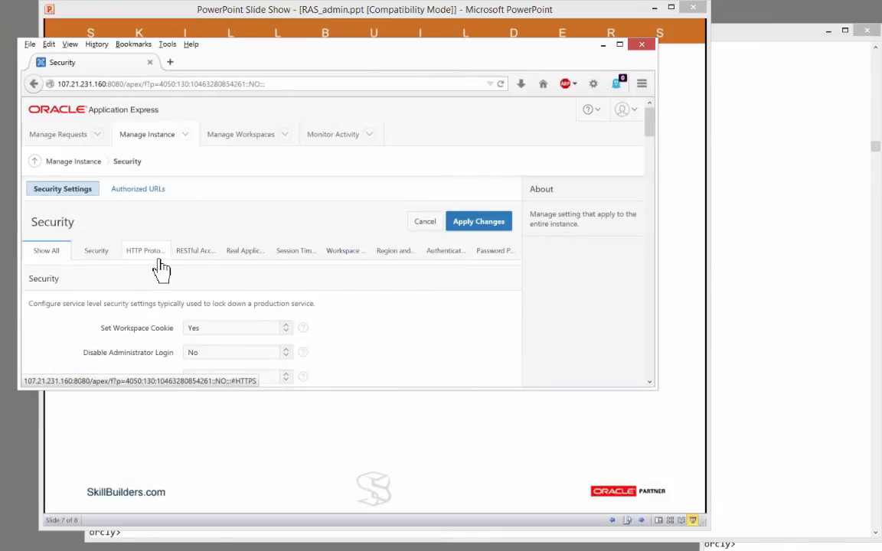
pyautogui.click(253, 259)
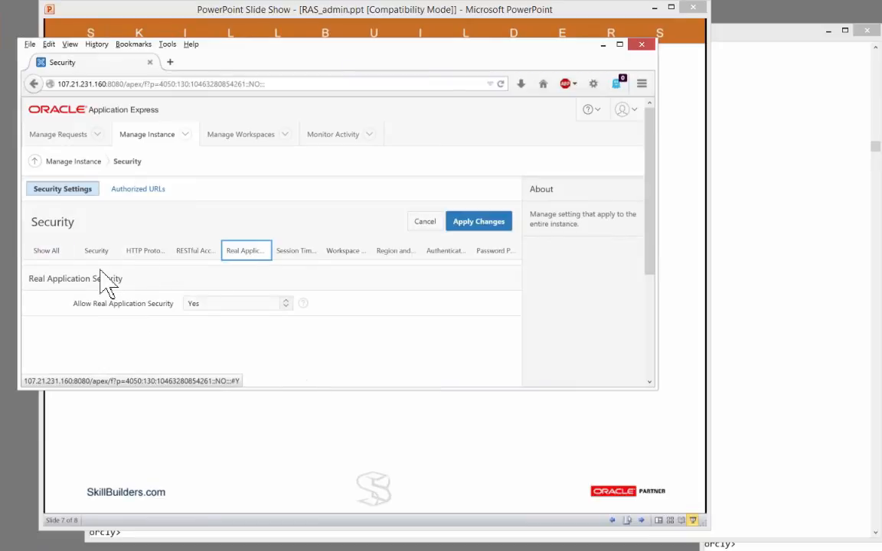
pyautogui.click(287, 304)
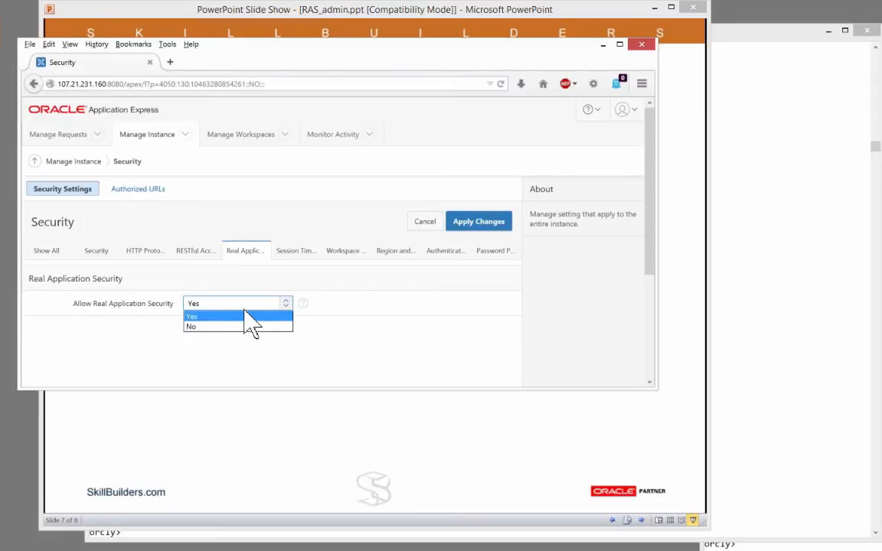
pyautogui.click(360, 277)
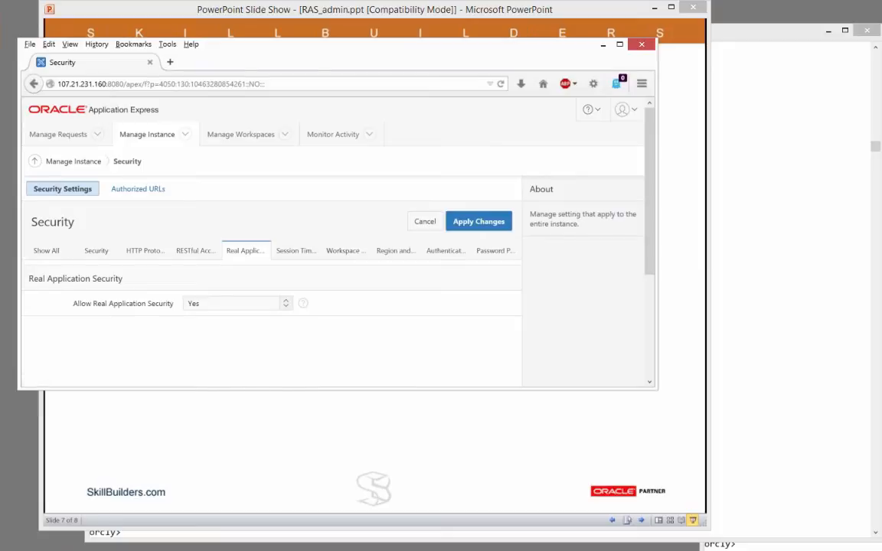
# Step: Sign out of APEX instance administration and return to the sign-in page
pyautogui.click(636, 119)
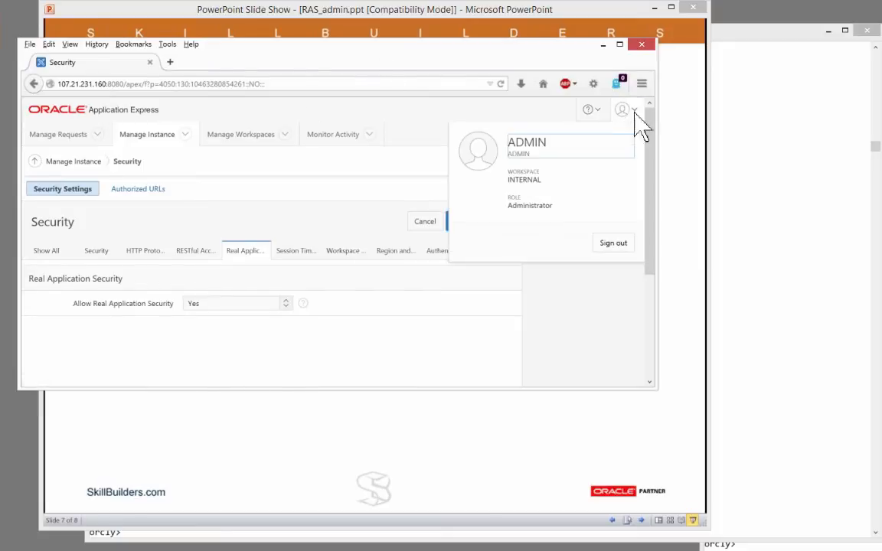
pyautogui.click(613, 243)
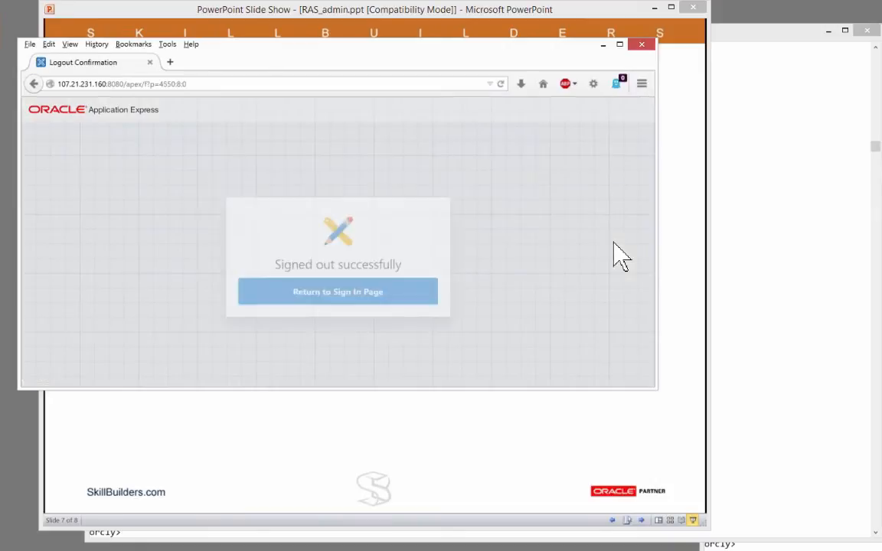
pyautogui.click(334, 288)
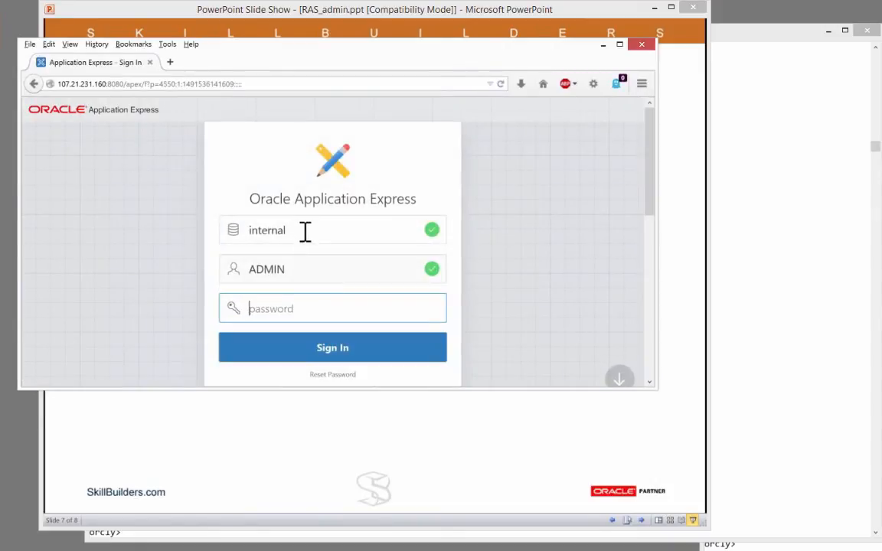
# Step: Sign in to the jw1 workspace with the account password
pyautogui.click(264, 233)
pyautogui.doubleClick(263, 234)
pyautogui.write('jw1')
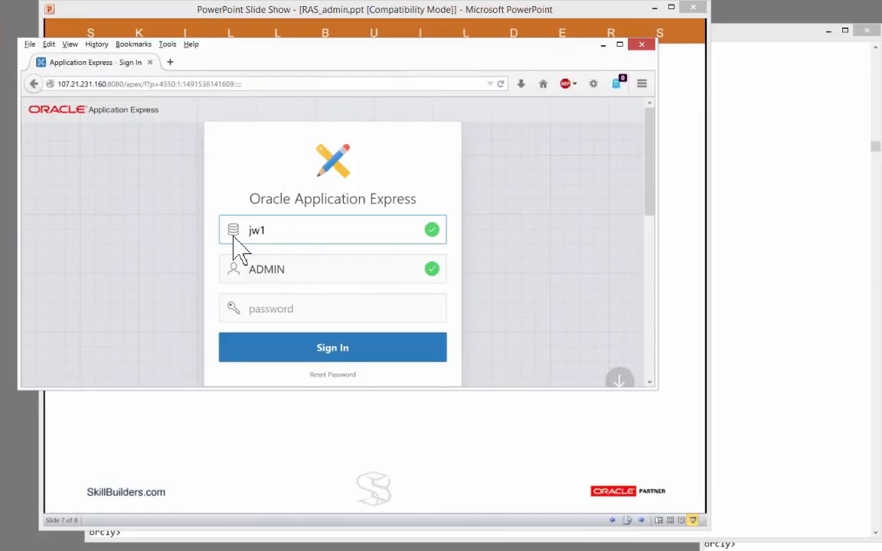
pyautogui.click(267, 314)
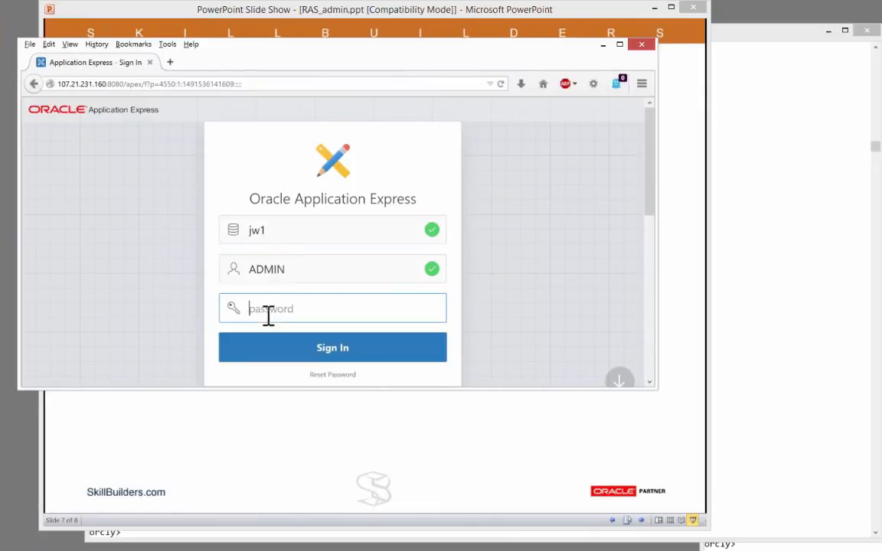
pyautogui.press('Return')
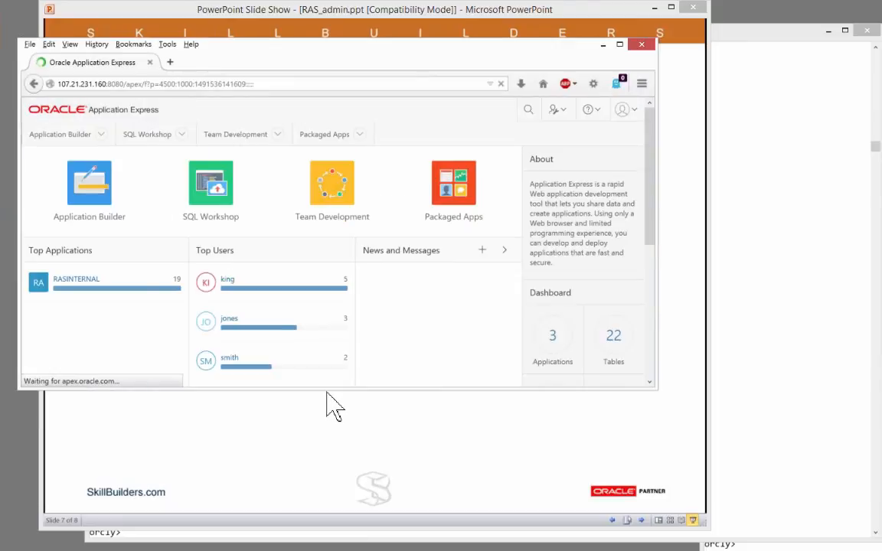
# Step: Open RASINTERNAL's current authentication scheme, Application Express Authentication, from Shared Components
pyautogui.moveTo(326, 405); pyautogui.dragTo(330, 459)
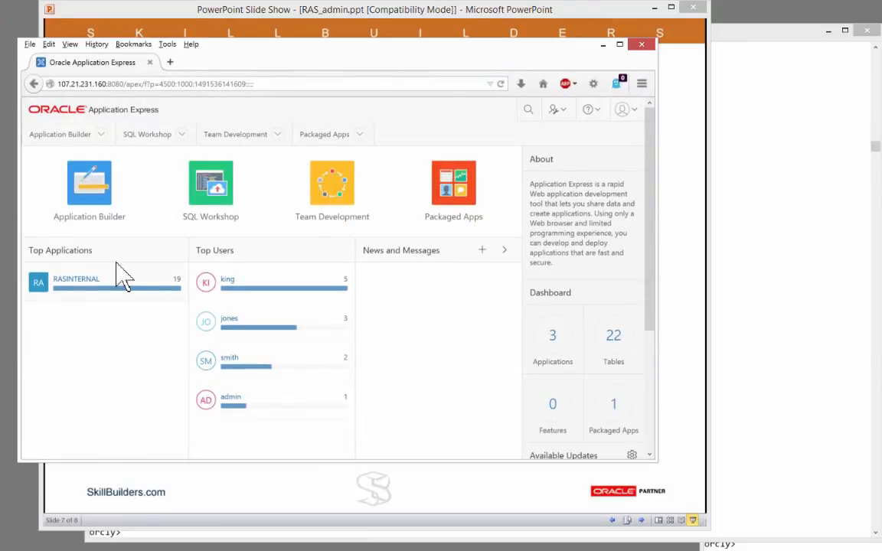
pyautogui.click(85, 195)
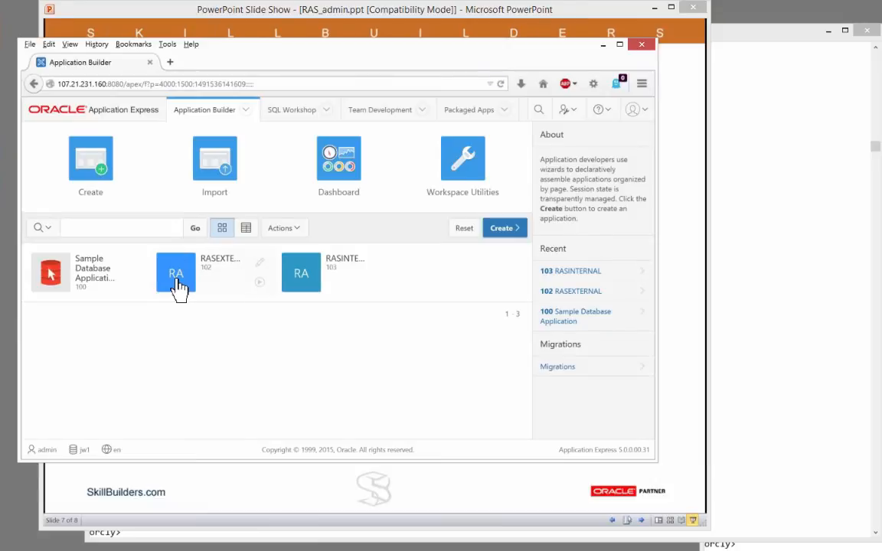
pyautogui.click(299, 274)
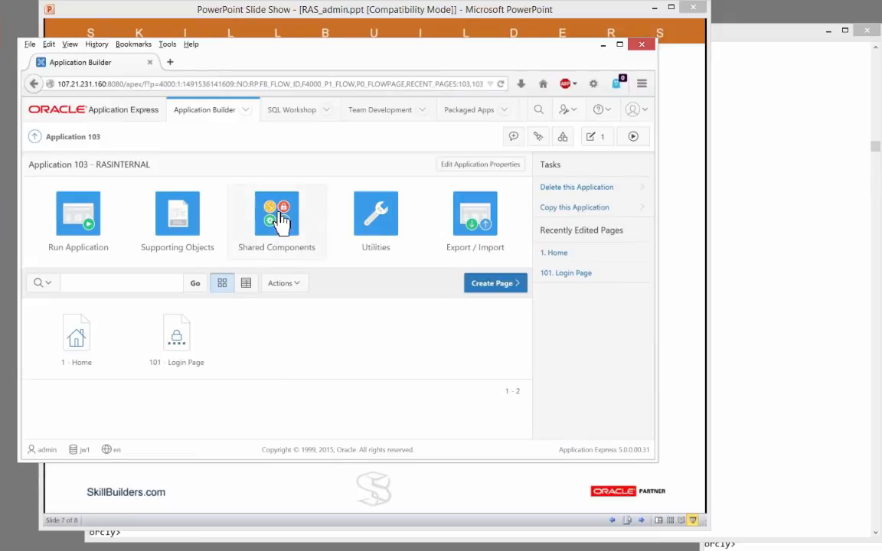
pyautogui.click(281, 221)
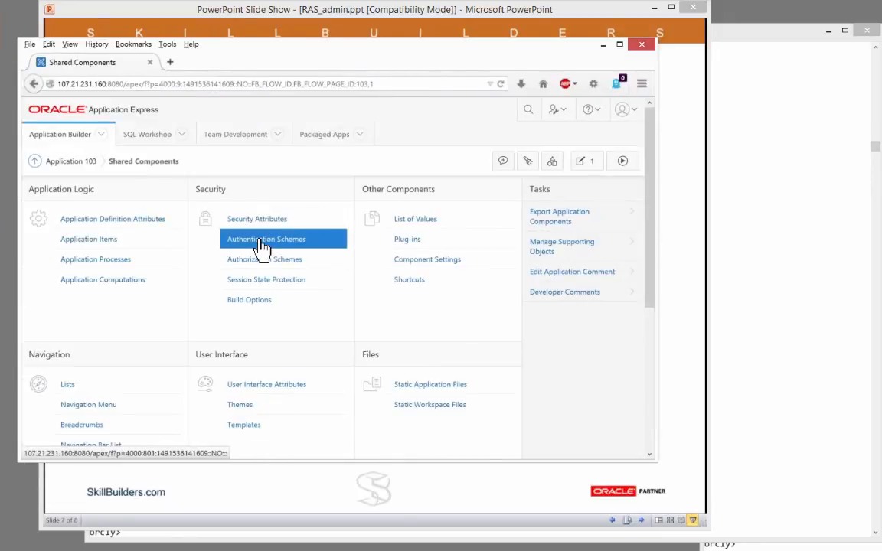
pyautogui.click(262, 240)
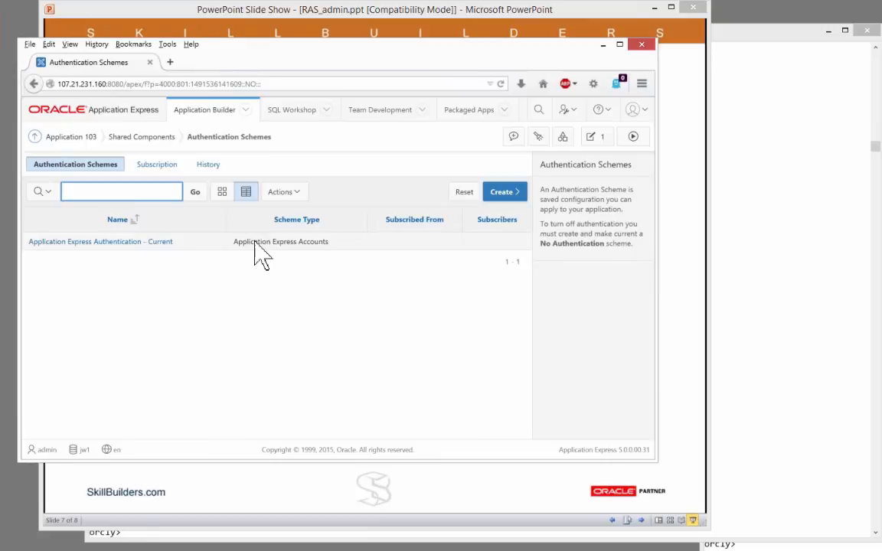
pyautogui.click(78, 244)
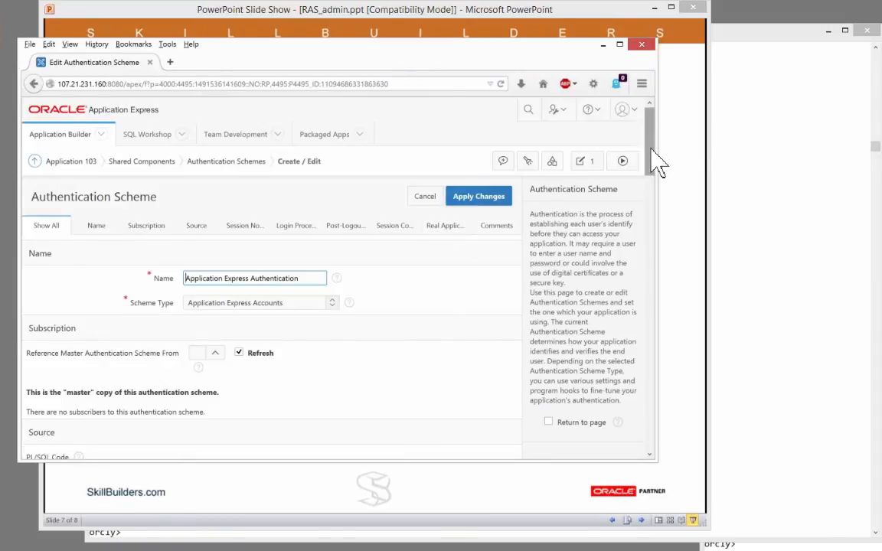
# Step: Set the scheme's Real Application Security RAS Mode to Internal Users
pyautogui.moveTo(655, 160); pyautogui.dragTo(621, 354)
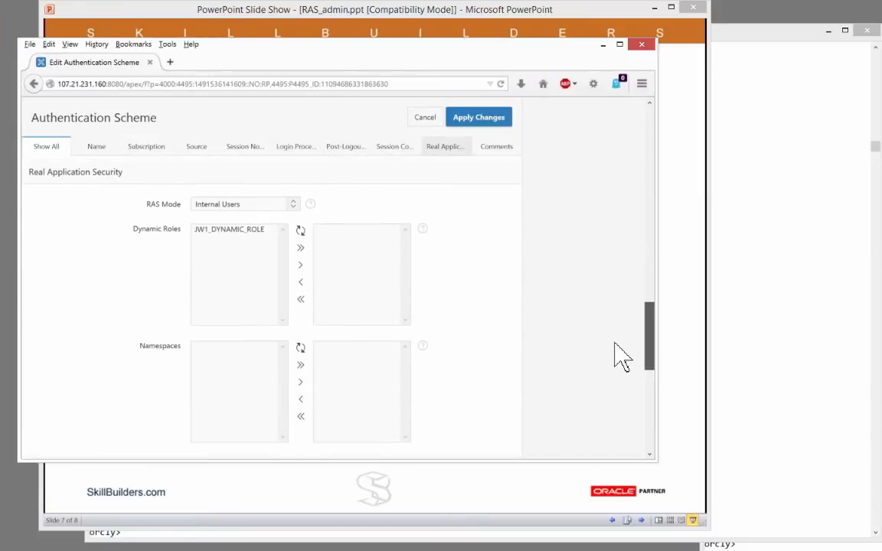
pyautogui.click(292, 210)
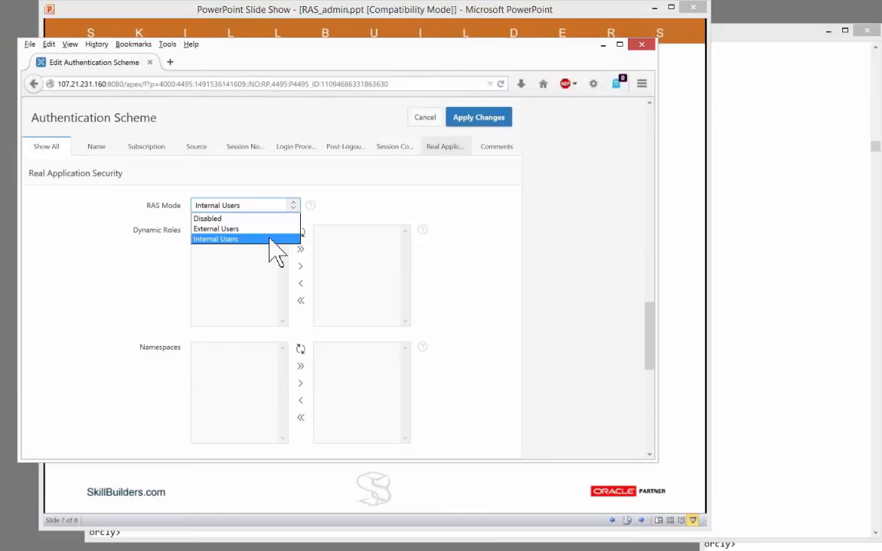
pyautogui.click(229, 239)
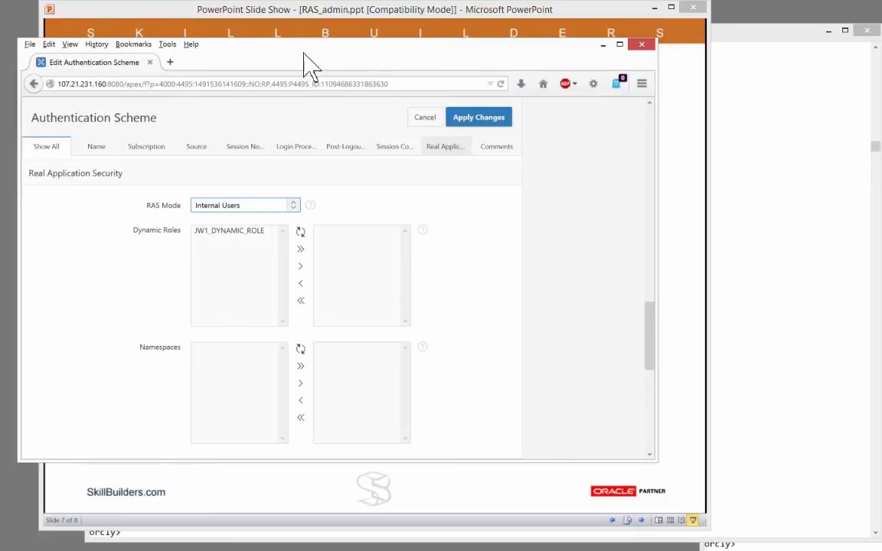
# Step: Move the Firefox window aside to reveal the 'RAS in APEX' PowerPoint slide
pyautogui.moveTo(289, 50); pyautogui.dragTo(294, 57)
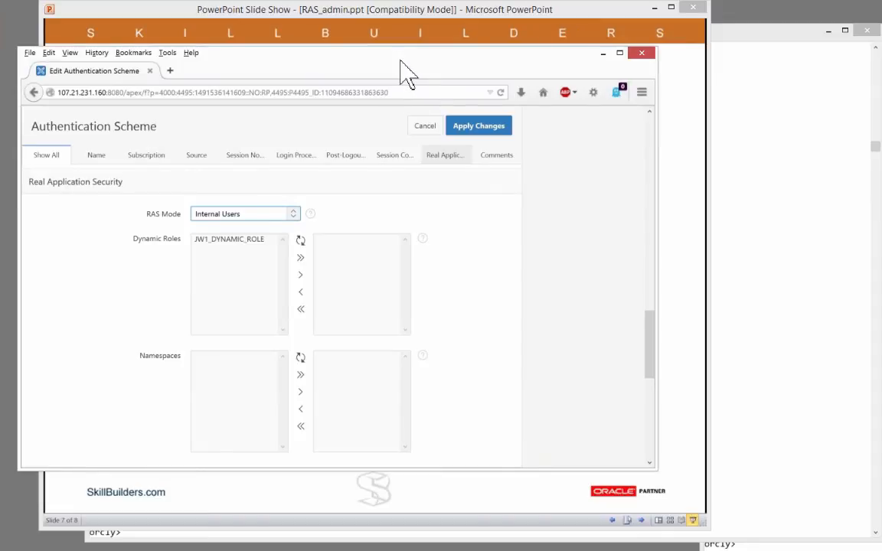
pyautogui.moveTo(423, 60)
pyautogui.mouseDown()
pyautogui.moveTo(488, 68)
pyautogui.moveTo(417, 66)
pyautogui.moveTo(428, 63)
pyautogui.mouseUp()
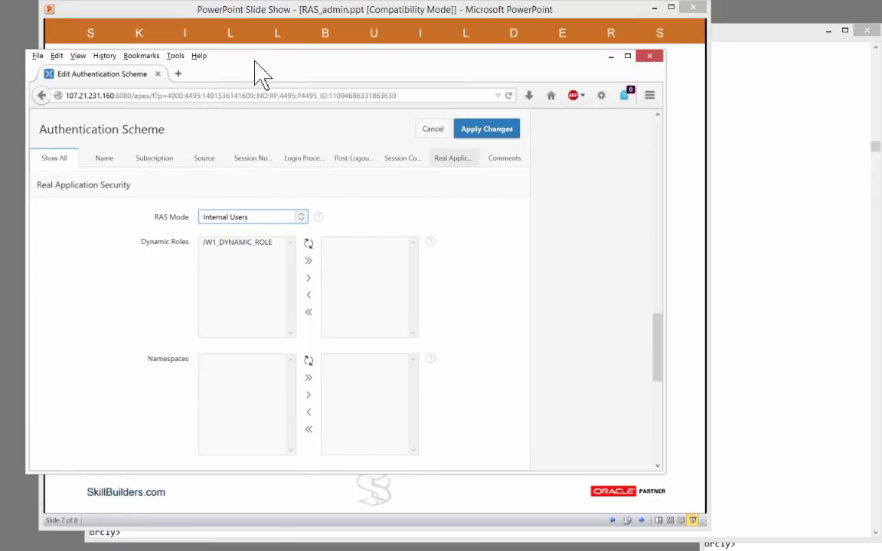
pyautogui.moveTo(259, 72); pyautogui.dragTo(254, 69)
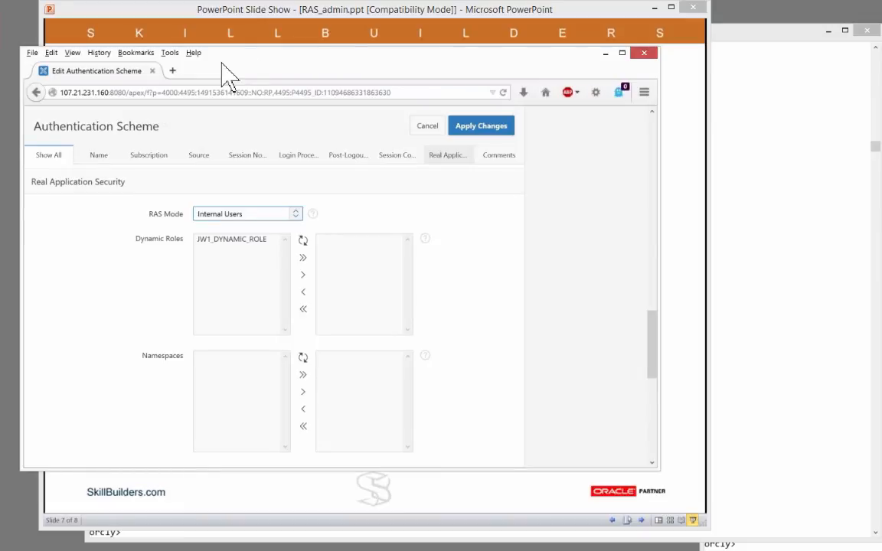
pyautogui.moveTo(220, 58); pyautogui.dragTo(0, 64)
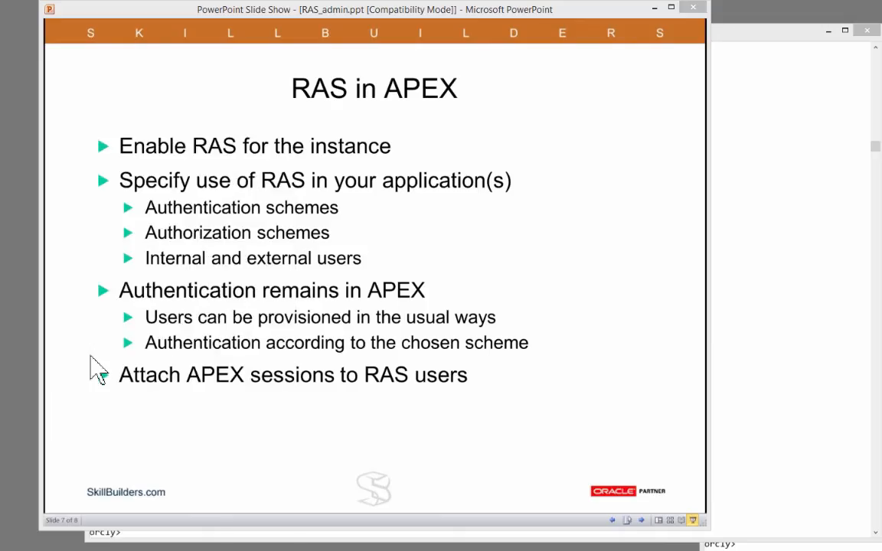